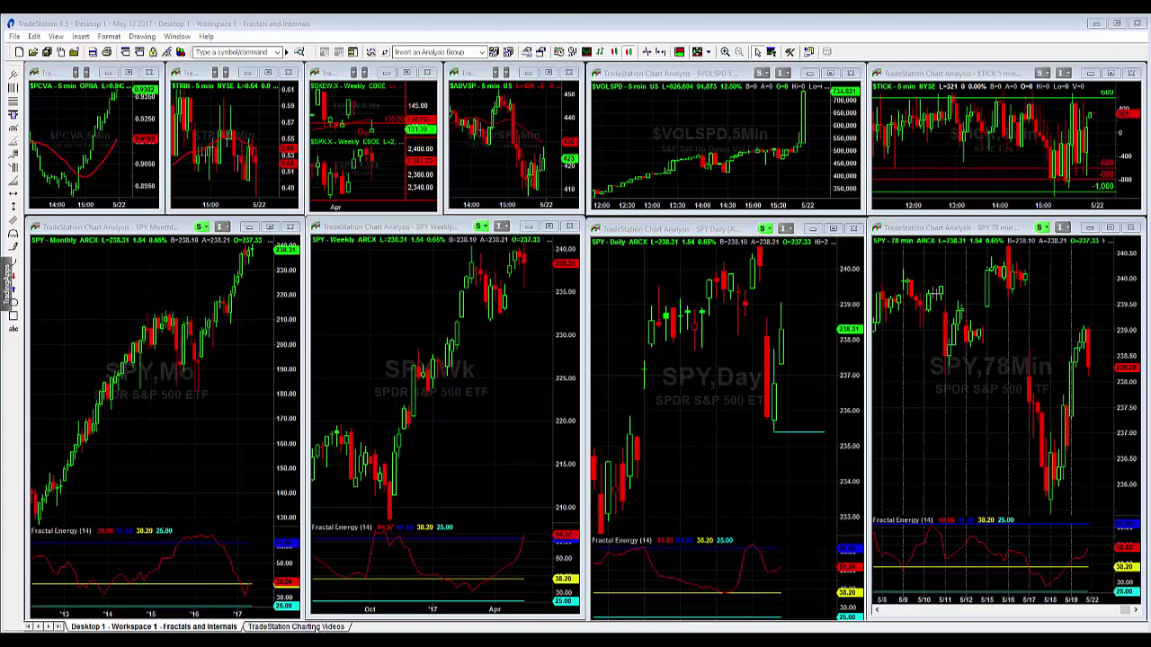
- Switch to the TradeStation Charting Videos workspace and create a new blank workspace
{"action": "left_click", "coordinate": [315, 627]}
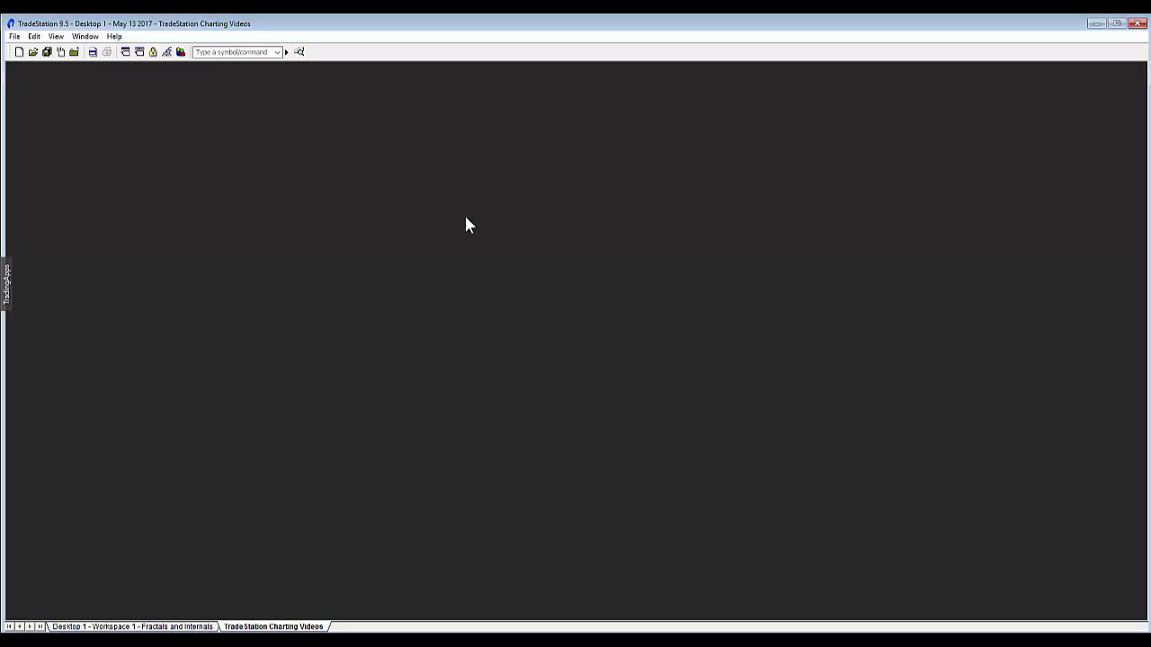
{"action": "left_click", "coordinate": [14, 36]}
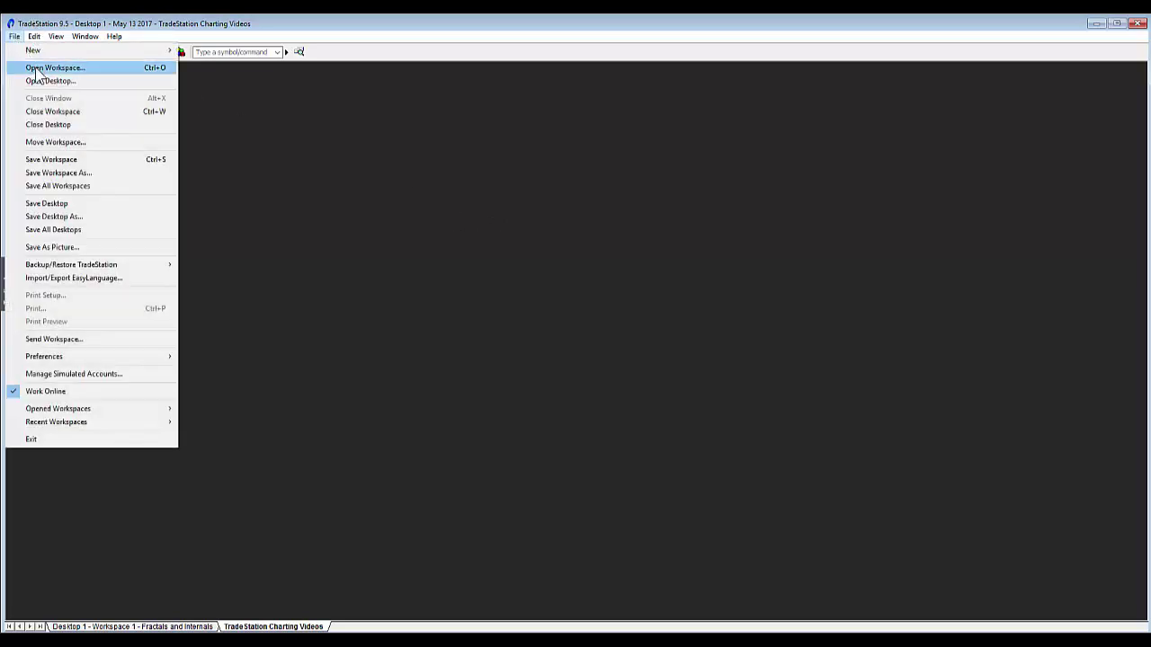
{"action": "mouse_move", "coordinate": [102, 51]}
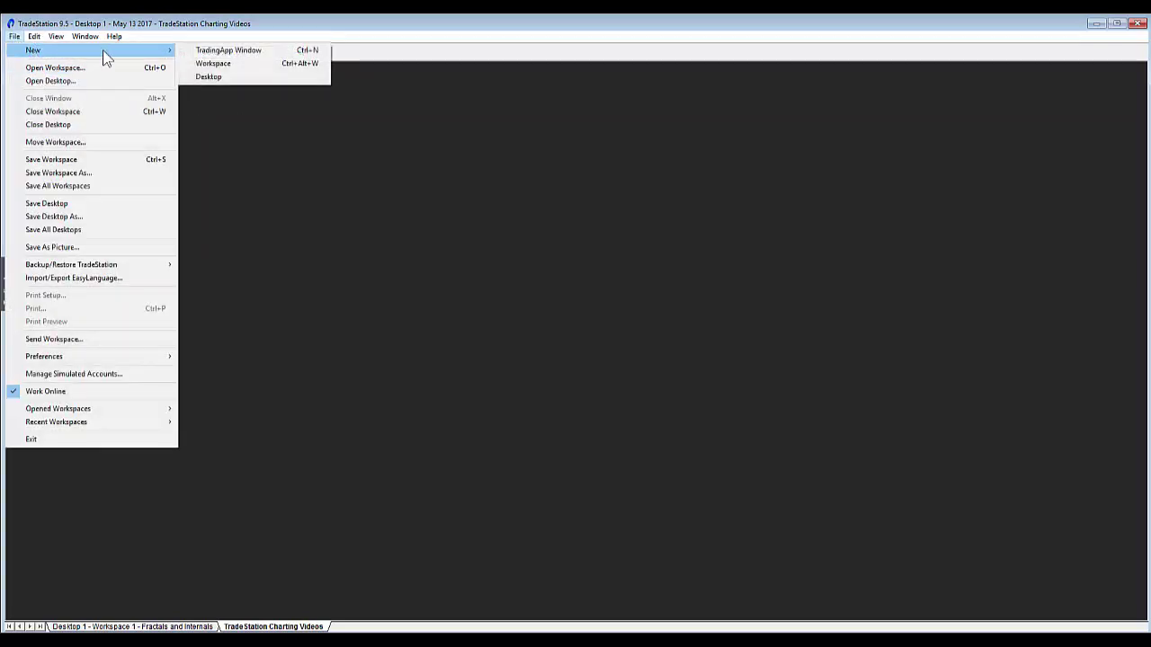
{"action": "left_click", "coordinate": [212, 64]}
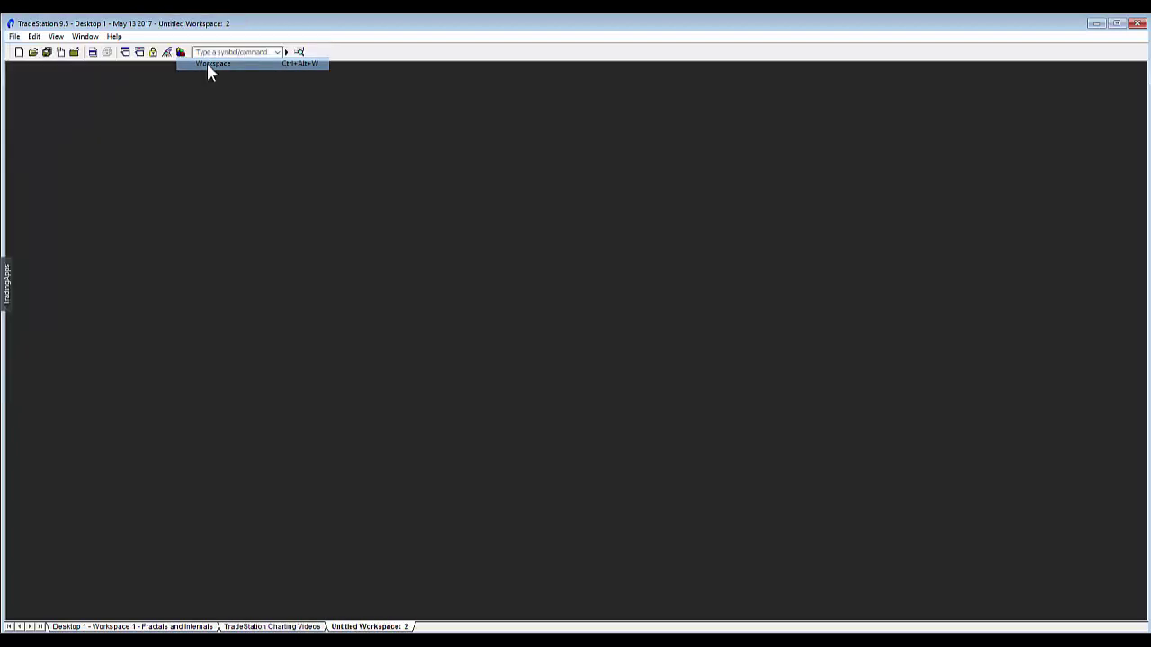
- Save the untitled workspace as "My New Workspace" in the Tradestation Workspaces folder
{"action": "left_click", "coordinate": [14, 36]}
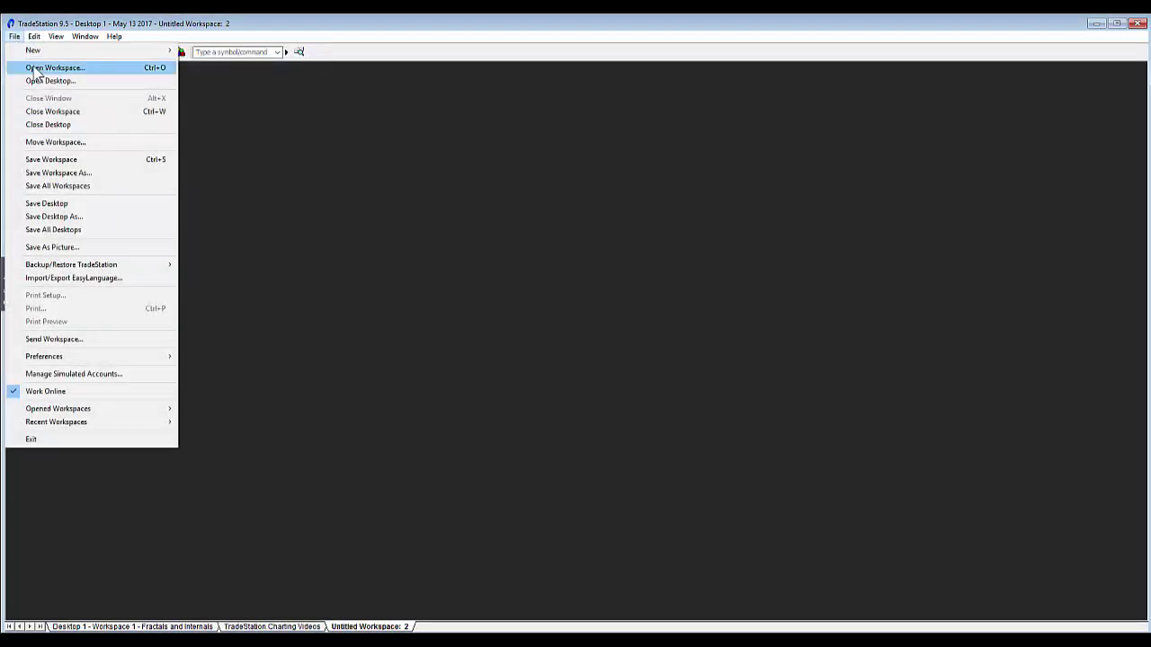
{"action": "left_click", "coordinate": [67, 176]}
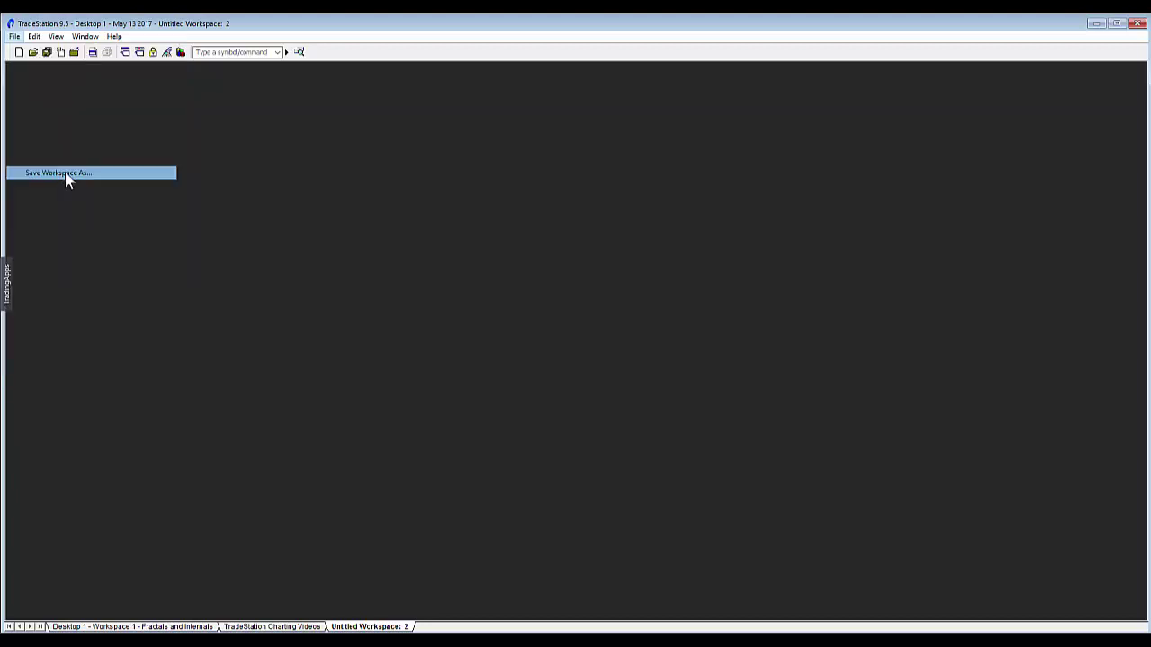
{"action": "type", "text": "My New"}
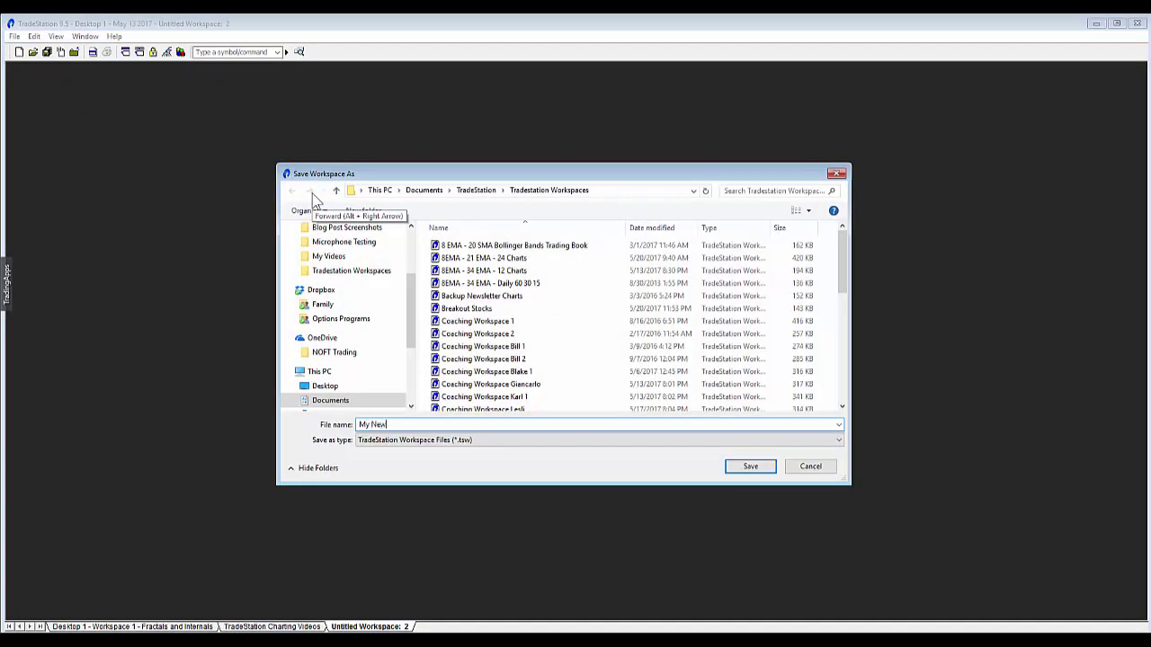
{"action": "type", "text": " Workspace"}
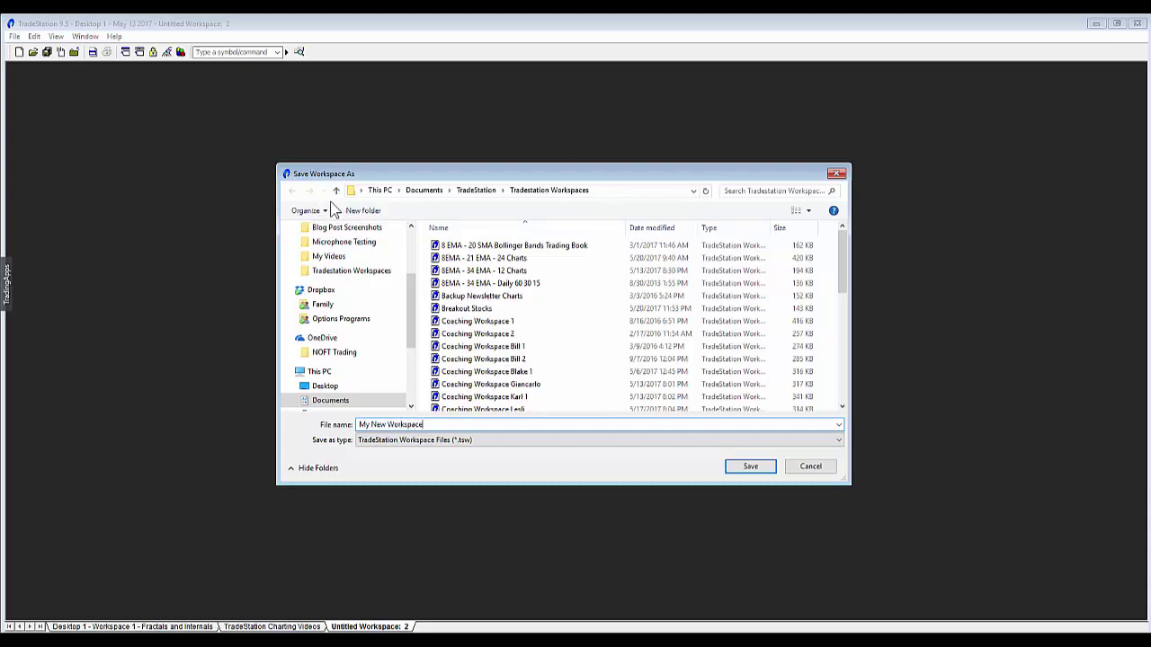
{"action": "left_click", "coordinate": [761, 471]}
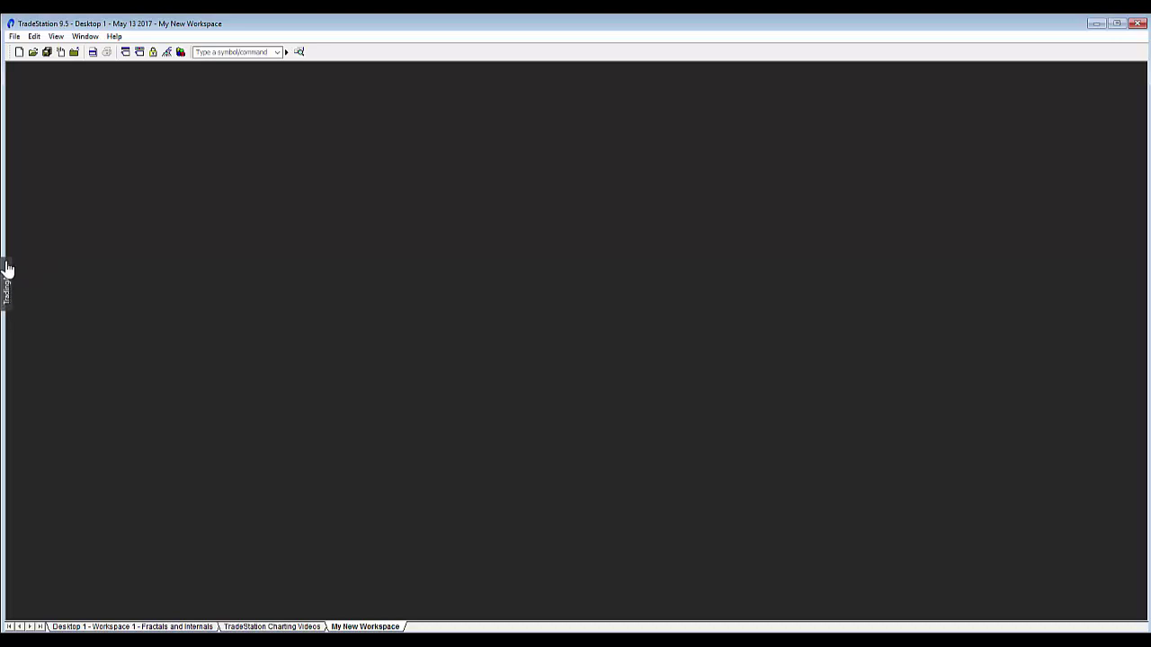
- Dock the TradingApps launcher on the upper edge of the program window, then expand and collapse its app list
{"action": "left_click_drag", "start_coordinate": [7, 269], "coordinate": [1147, 260]}
{"action": "left_click_drag", "start_coordinate": [779, 99], "coordinate": [603, 18]}
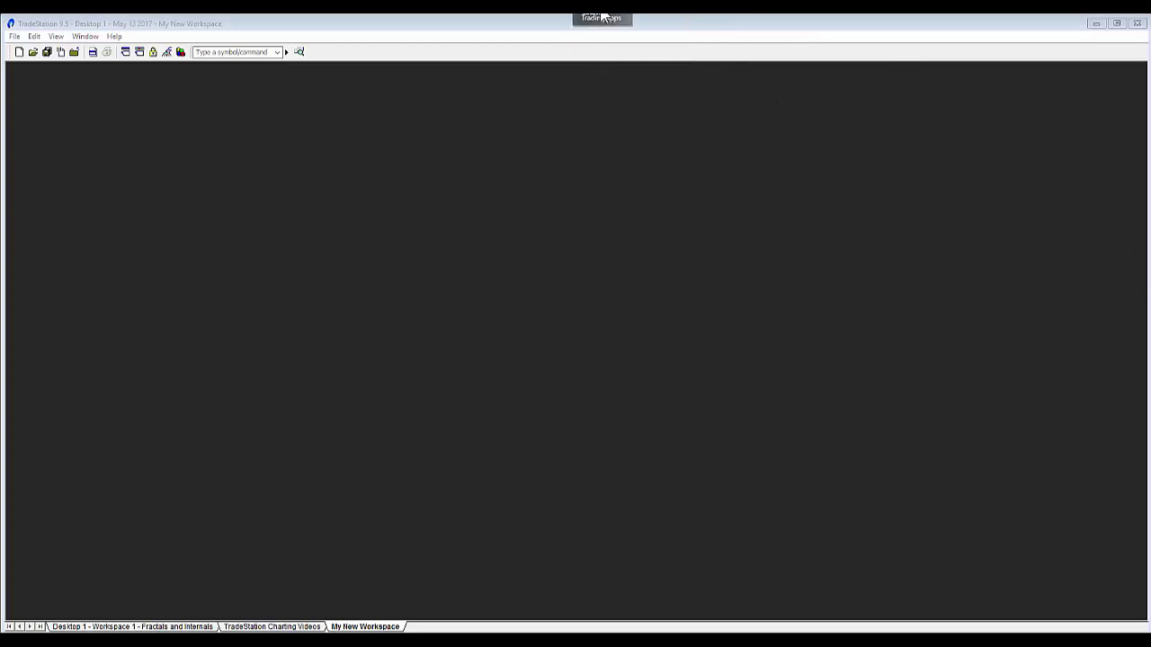
{"action": "mouse_move", "coordinate": [602, 27]}
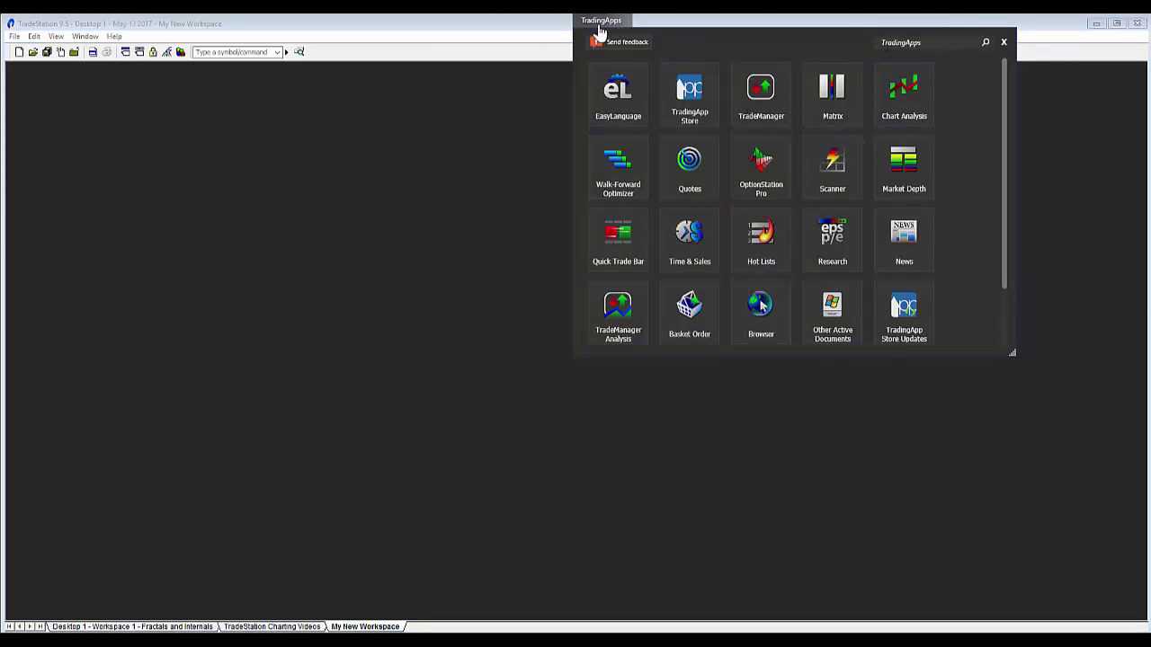
{"action": "left_click", "coordinate": [1004, 43]}
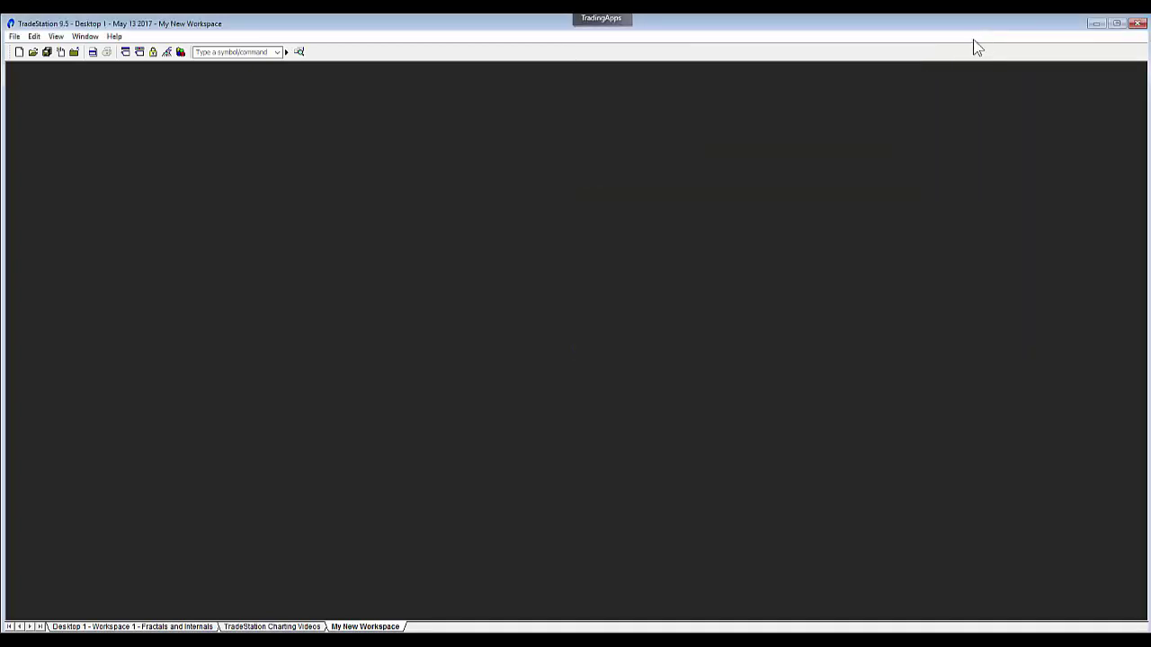
- Display the additional toolbar that holds the New Chart Analysis Window command
{"action": "left_click", "coordinate": [53, 36]}
{"action": "mouse_move", "coordinate": [132, 304]}
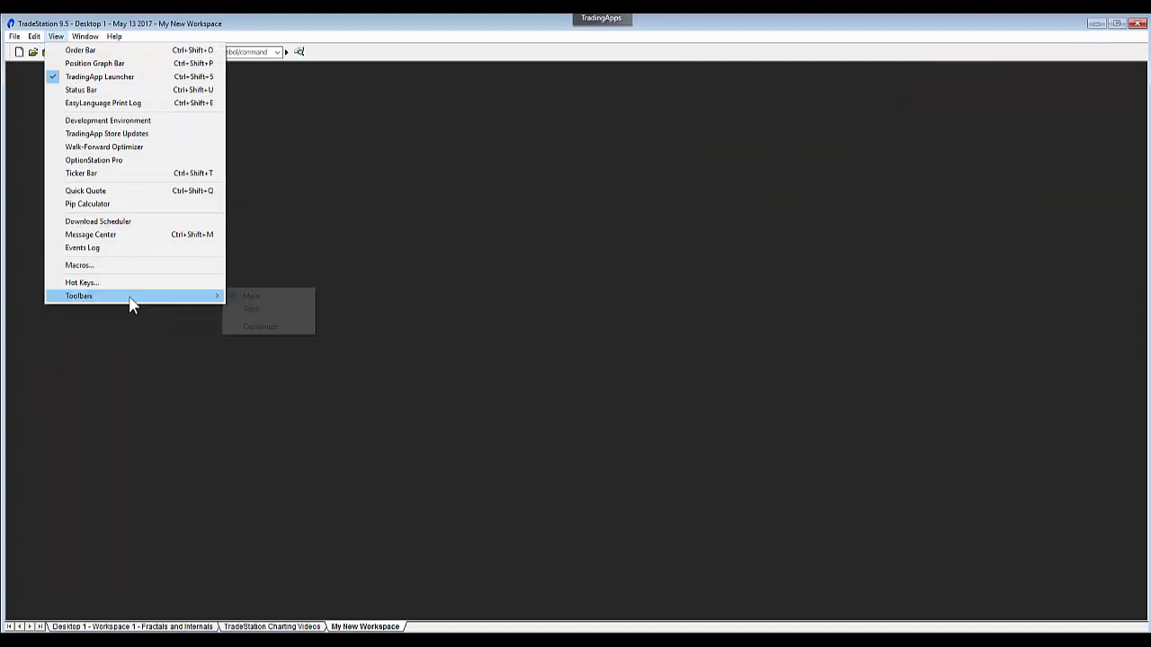
{"action": "left_click", "coordinate": [256, 310]}
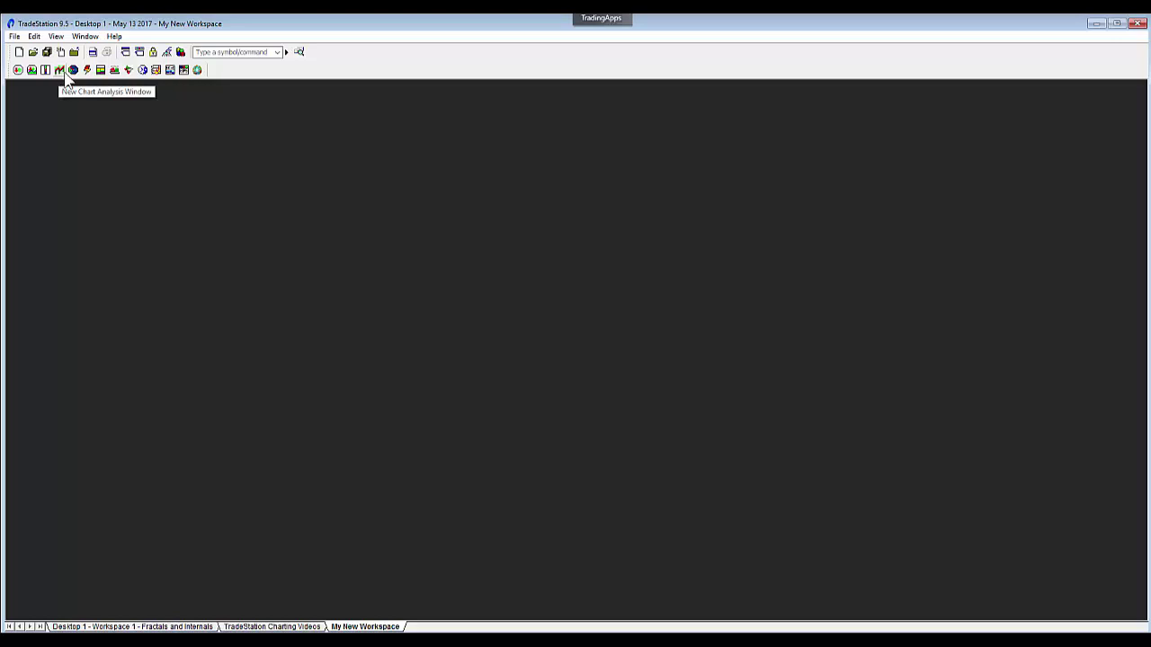
- Expand and collapse the TradingApps list, then hide the TradingApp Launcher and show it again
{"action": "left_click", "coordinate": [589, 21]}
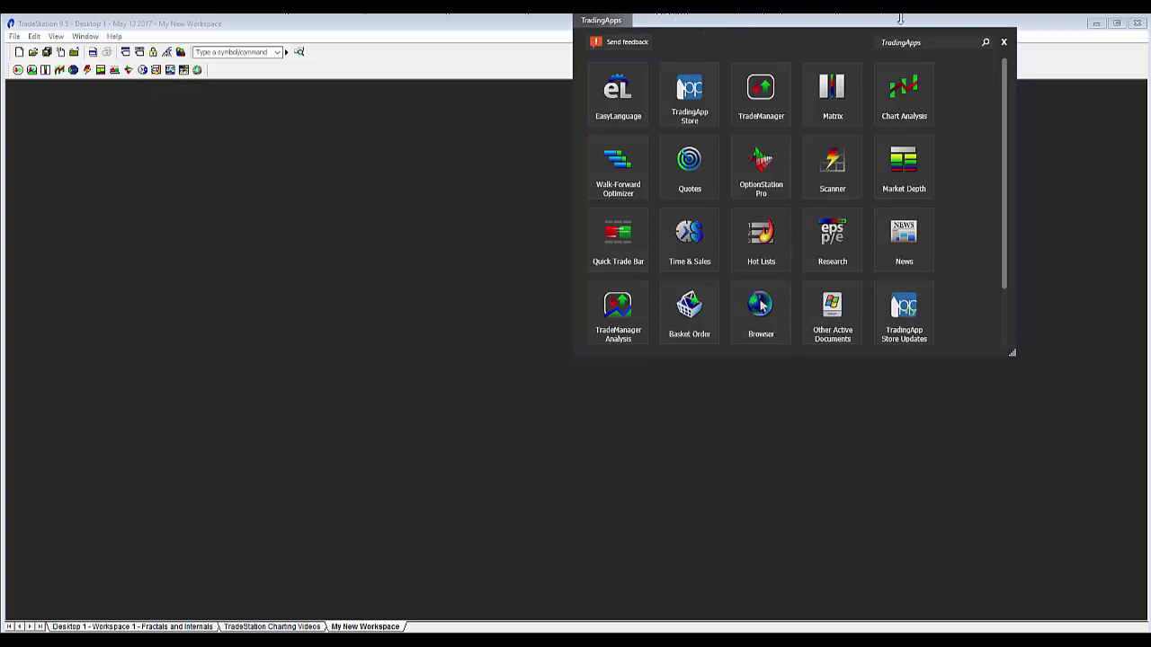
{"action": "left_click", "coordinate": [1003, 43]}
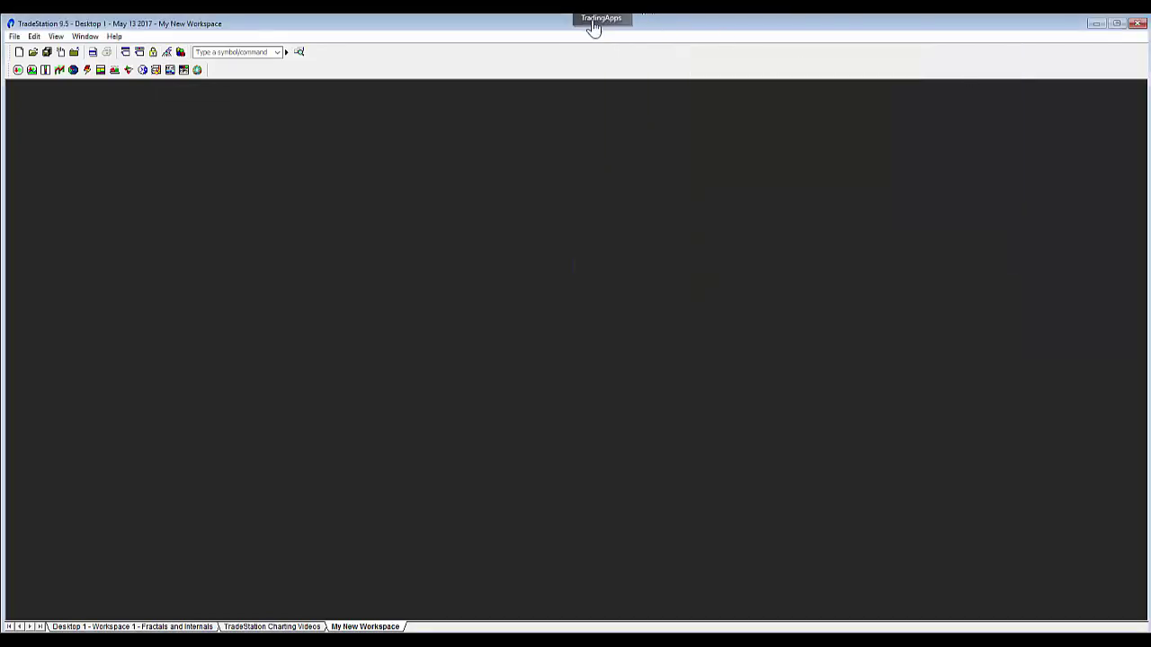
{"action": "left_click", "coordinate": [55, 37]}
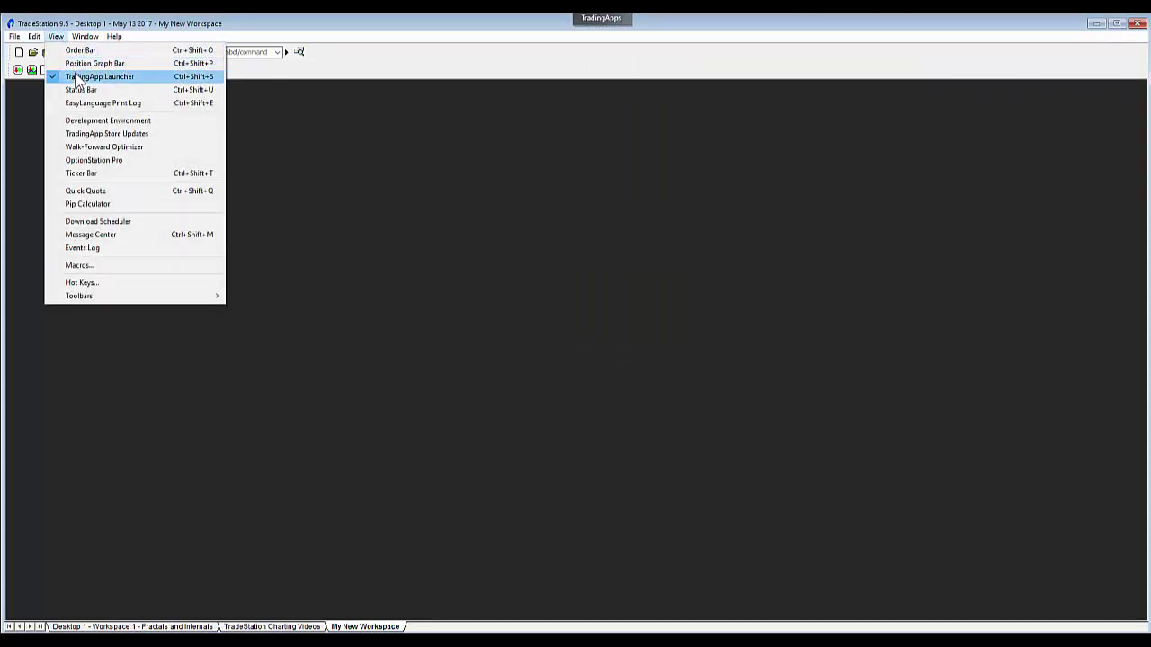
{"action": "left_click", "coordinate": [77, 77]}
{"action": "left_click", "coordinate": [57, 37]}
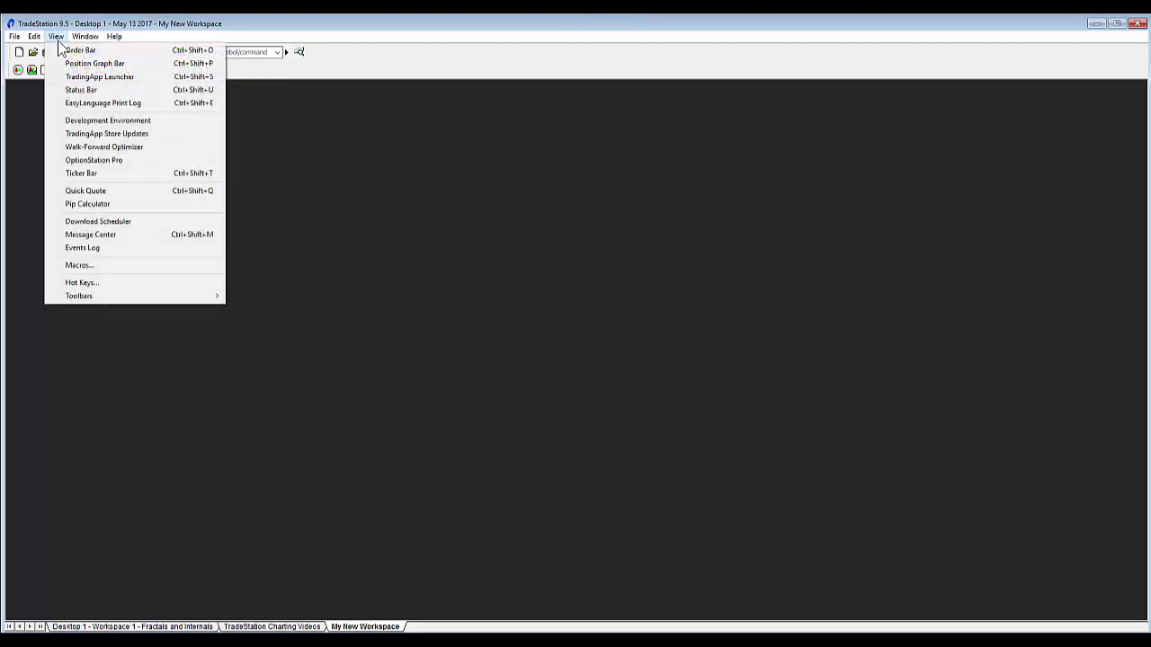
{"action": "left_click", "coordinate": [77, 62]}
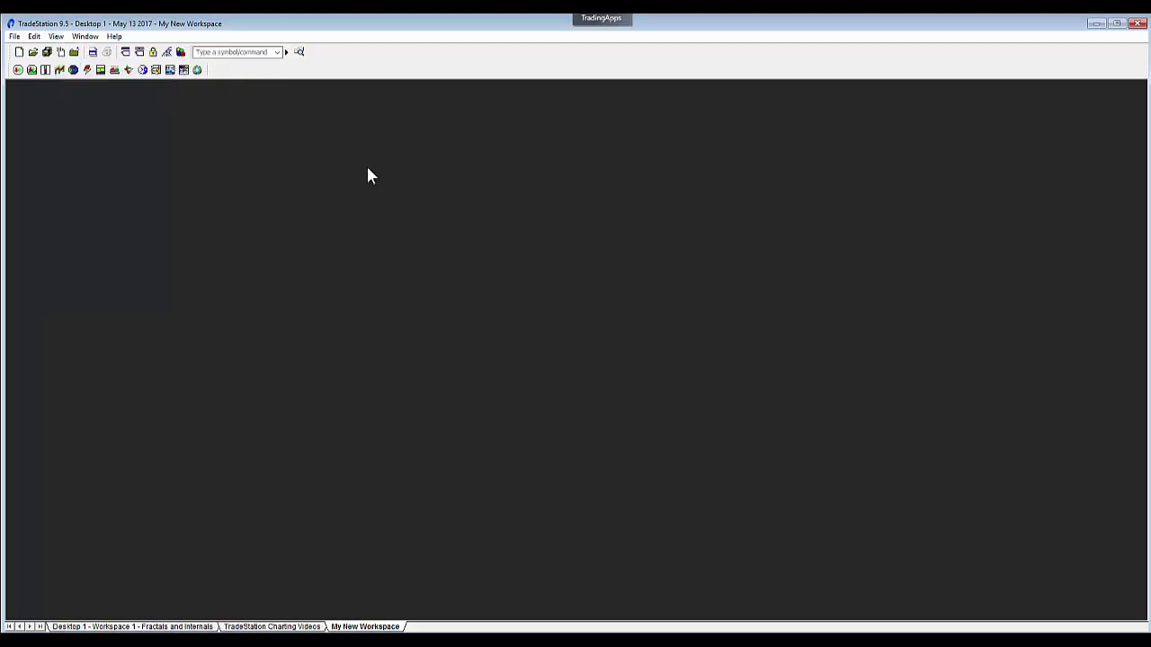
- Create three Chart Analysis windows and spread them out across My New Workspace
{"action": "left_click", "coordinate": [59, 71]}
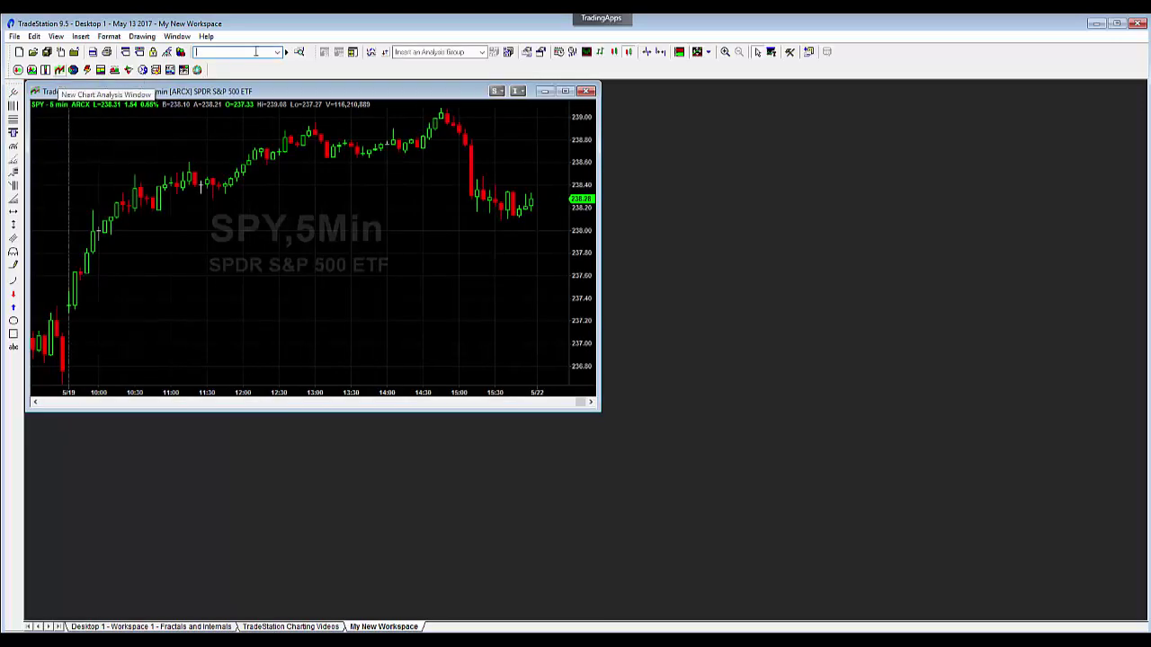
{"action": "left_click", "coordinate": [600, 20]}
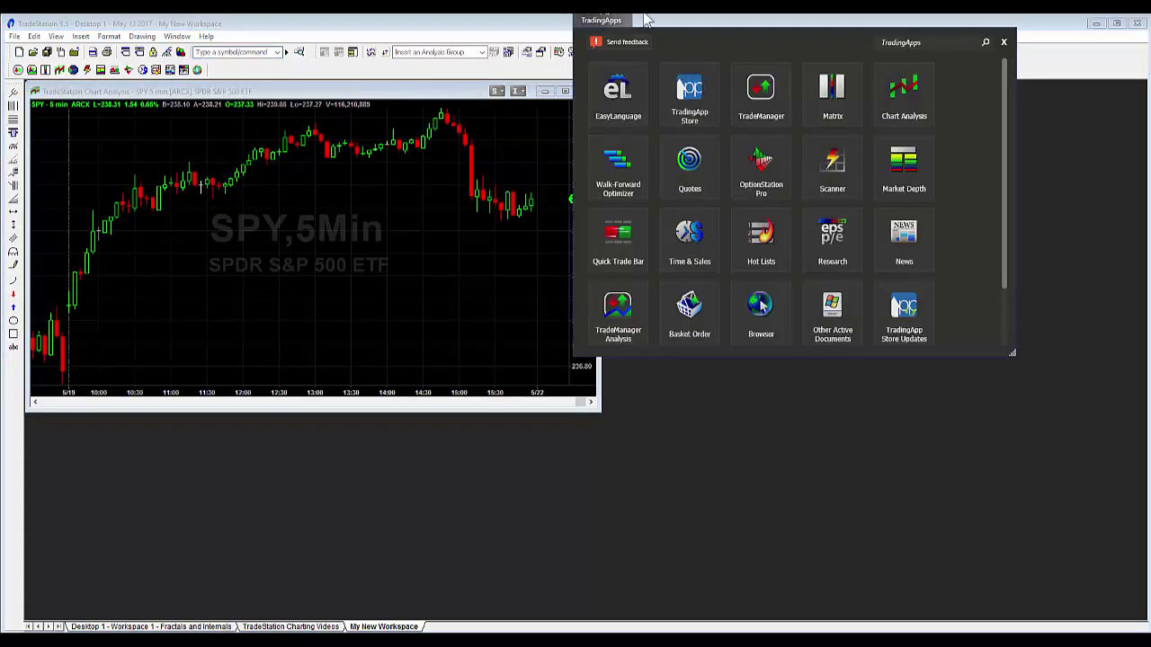
{"action": "left_click", "coordinate": [908, 104]}
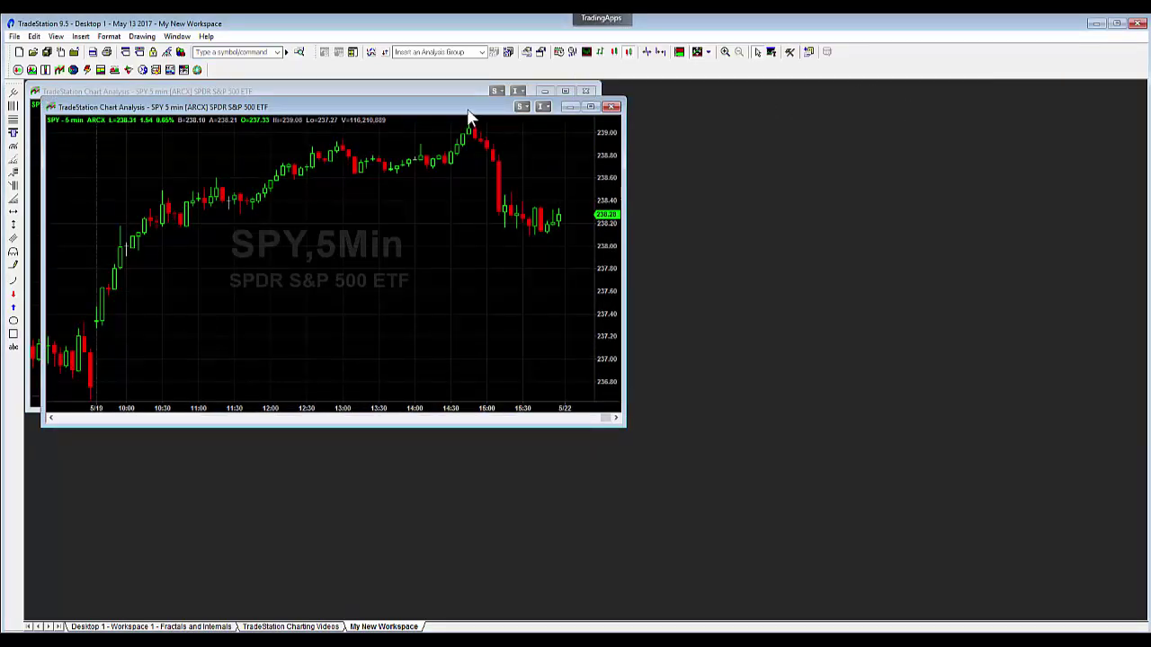
{"action": "left_click_drag", "start_coordinate": [468, 109], "coordinate": [922, 230]}
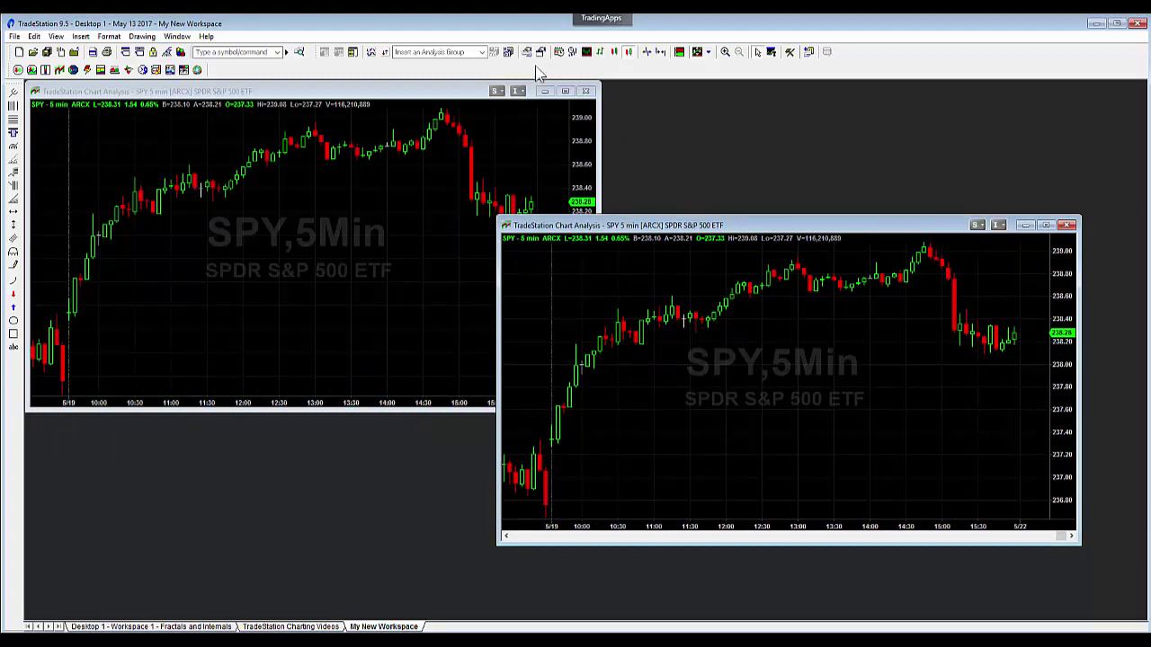
{"action": "left_click", "coordinate": [59, 71]}
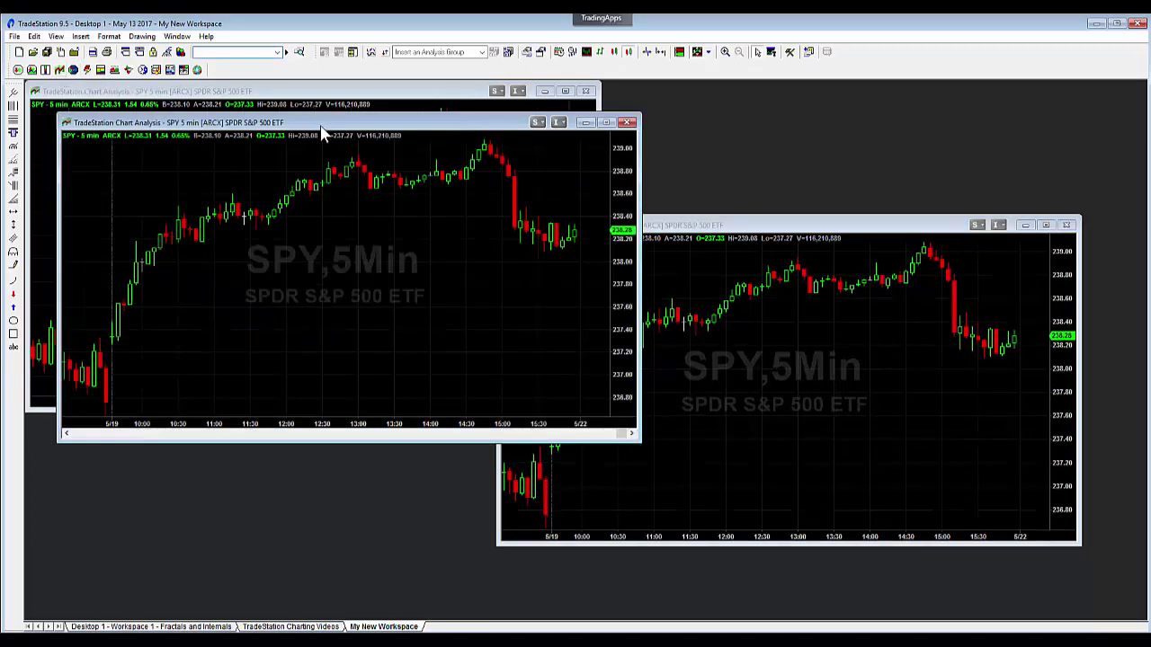
{"action": "left_click_drag", "start_coordinate": [321, 129], "coordinate": [360, 283]}
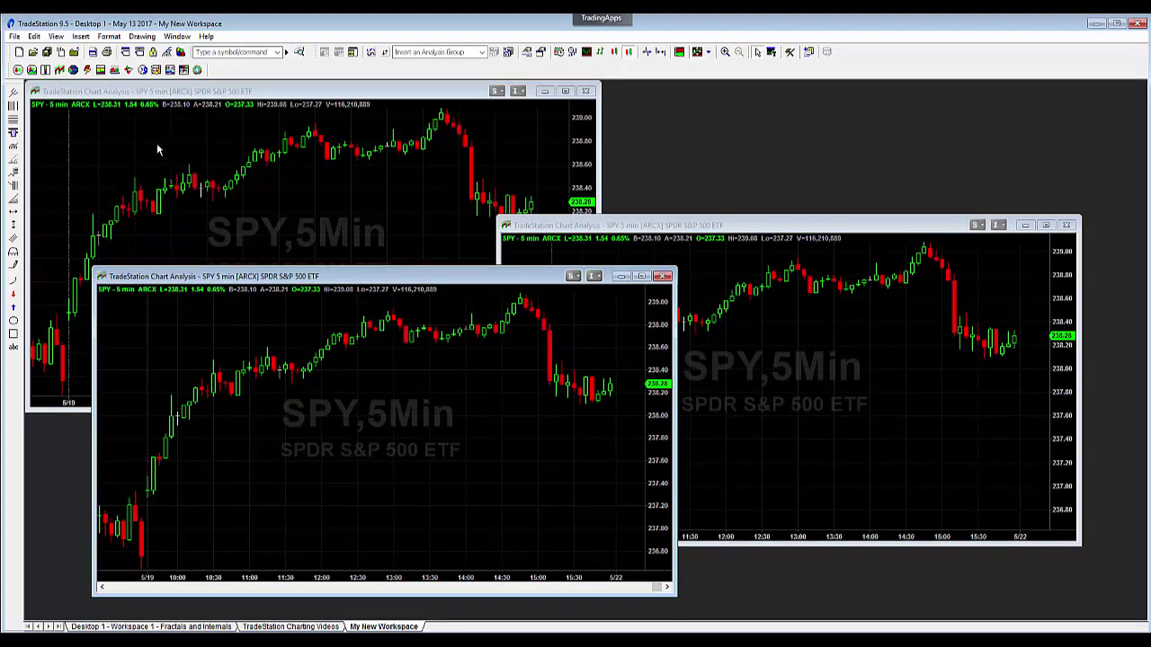
- Try the Arrange All, horizontal, vertical and cascade layouts on the three charts, and maximize the front chart
{"action": "left_click", "coordinate": [176, 36]}
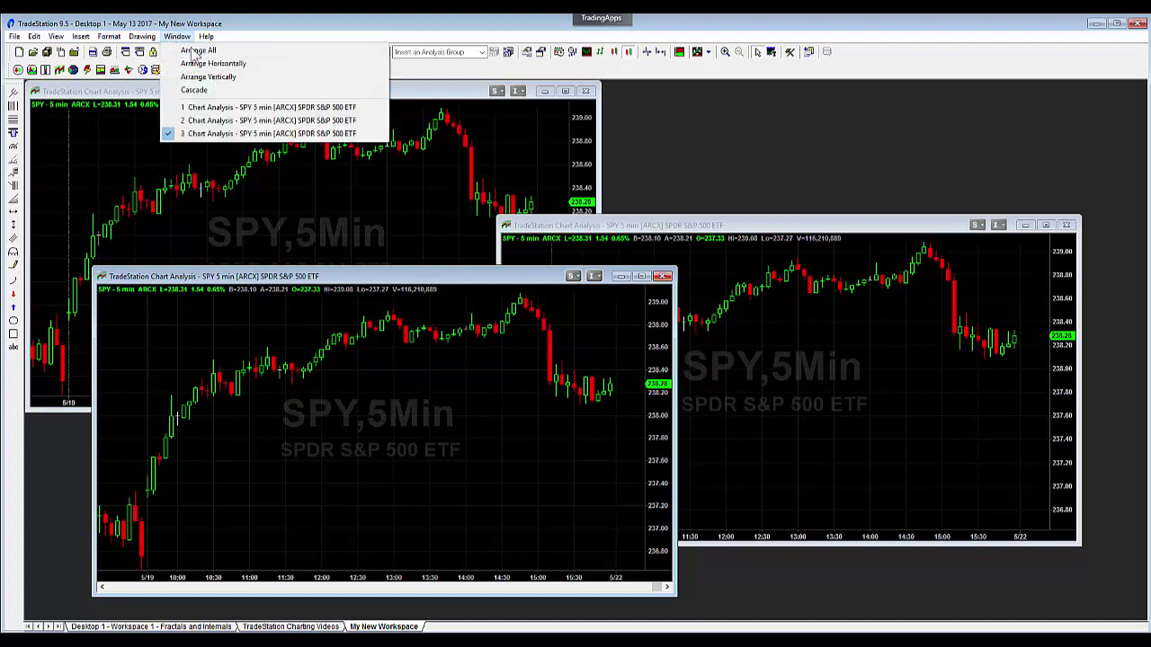
{"action": "left_click", "coordinate": [199, 51]}
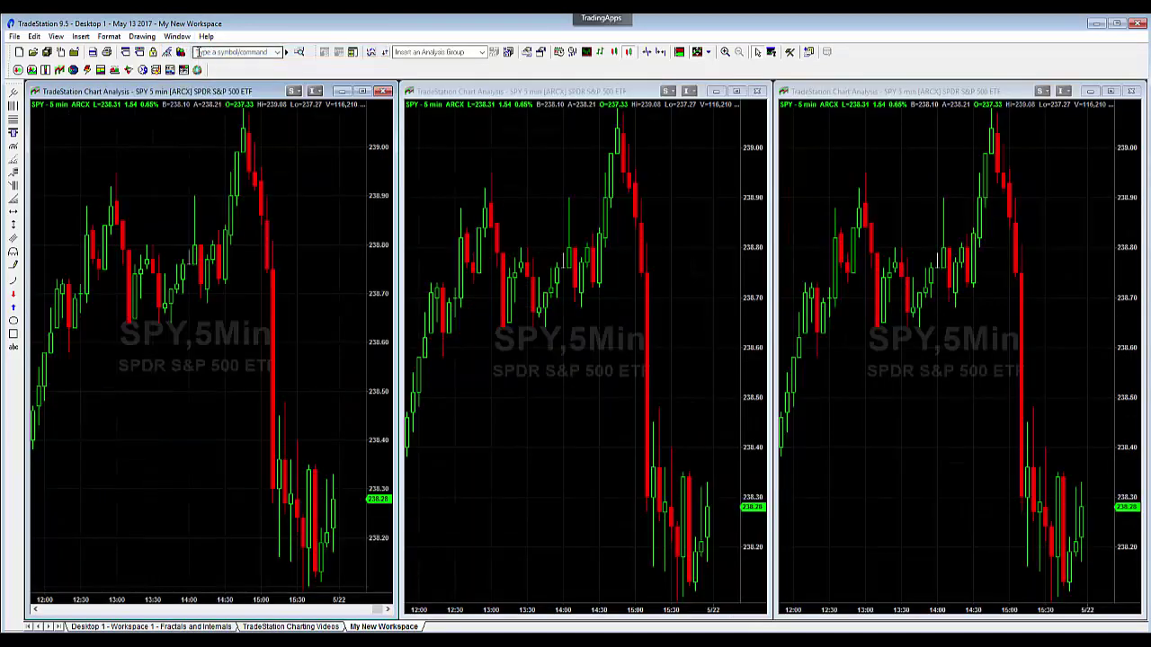
{"action": "left_click", "coordinate": [179, 36]}
{"action": "left_click", "coordinate": [197, 65]}
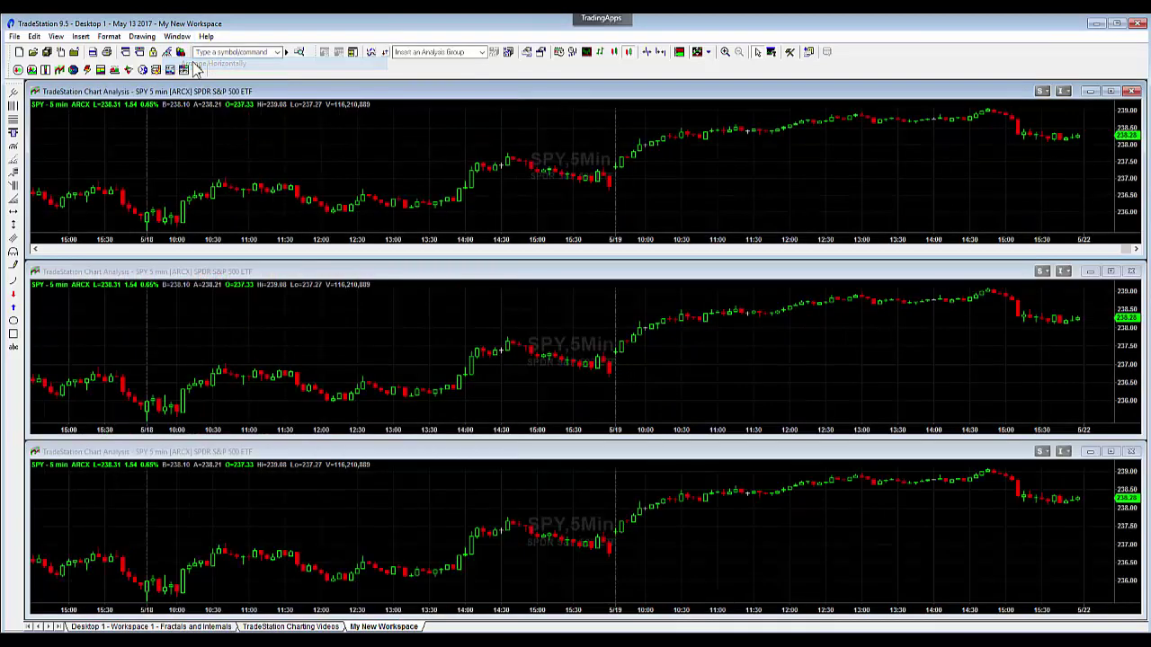
{"action": "left_click", "coordinate": [179, 38]}
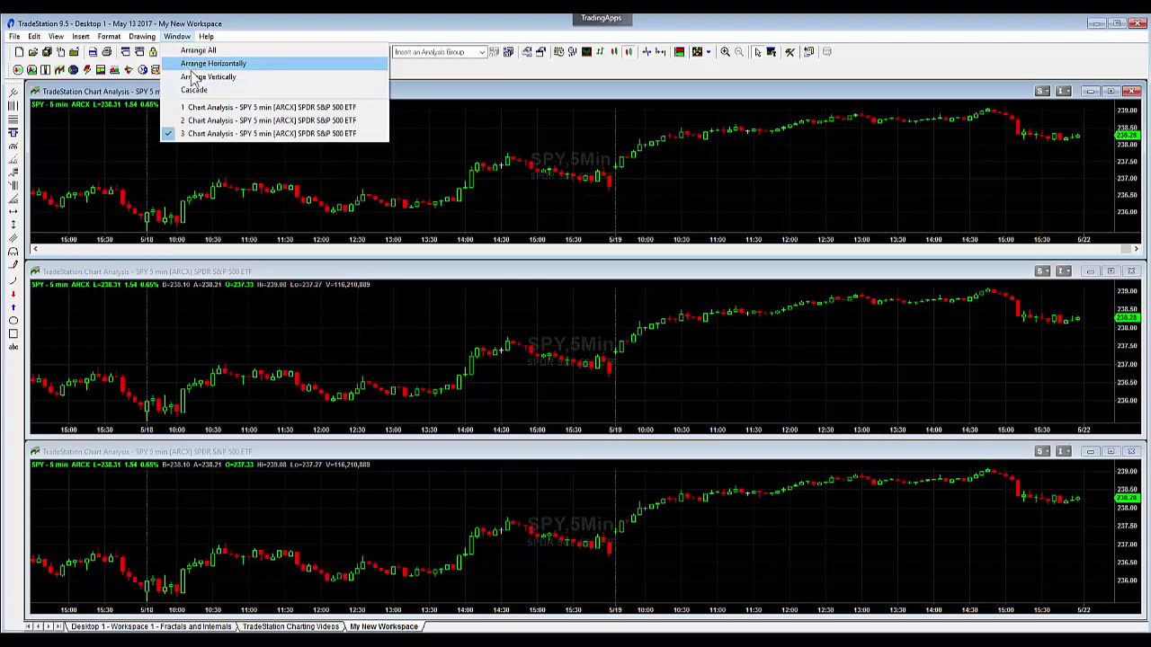
{"action": "left_click", "coordinate": [193, 77]}
{"action": "left_click", "coordinate": [177, 36]}
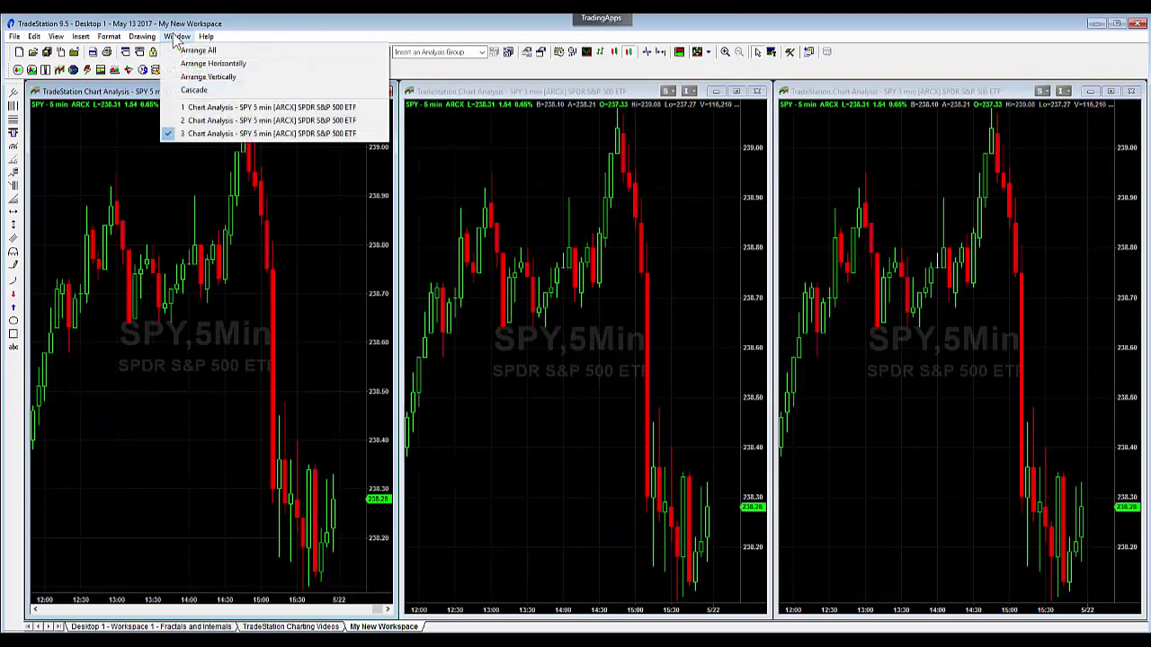
{"action": "left_click", "coordinate": [194, 90]}
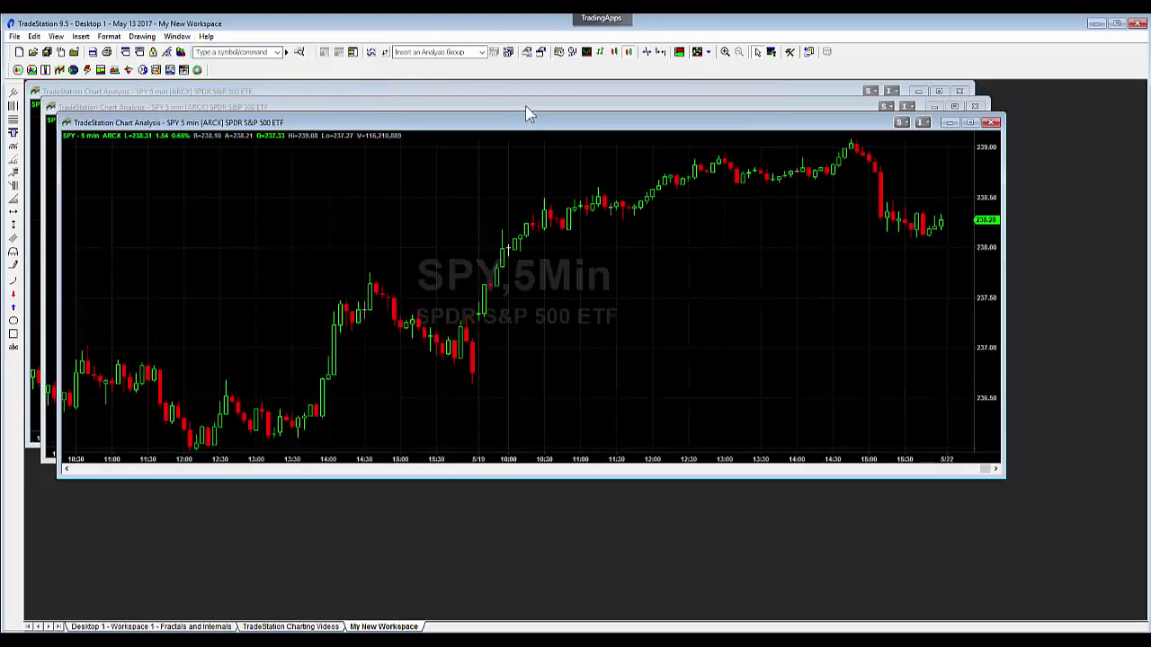
{"action": "left_click", "coordinate": [970, 121]}
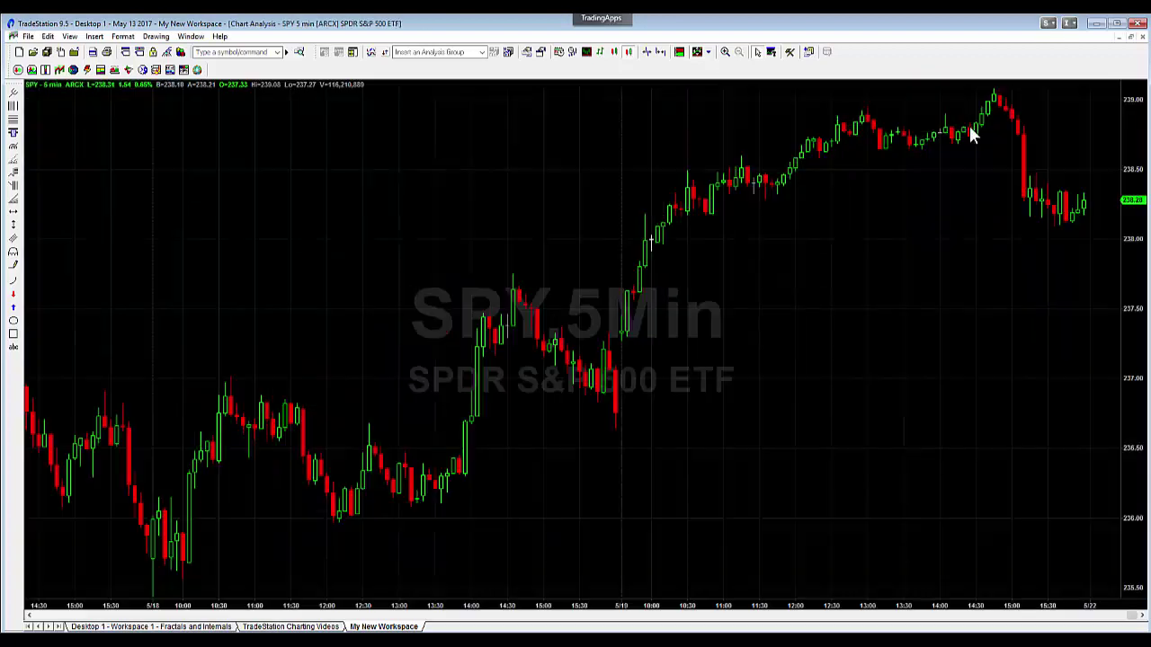
- Arrange the three chart windows vertically side by side and maximize the active SPY chart
{"action": "left_click", "coordinate": [191, 35]}
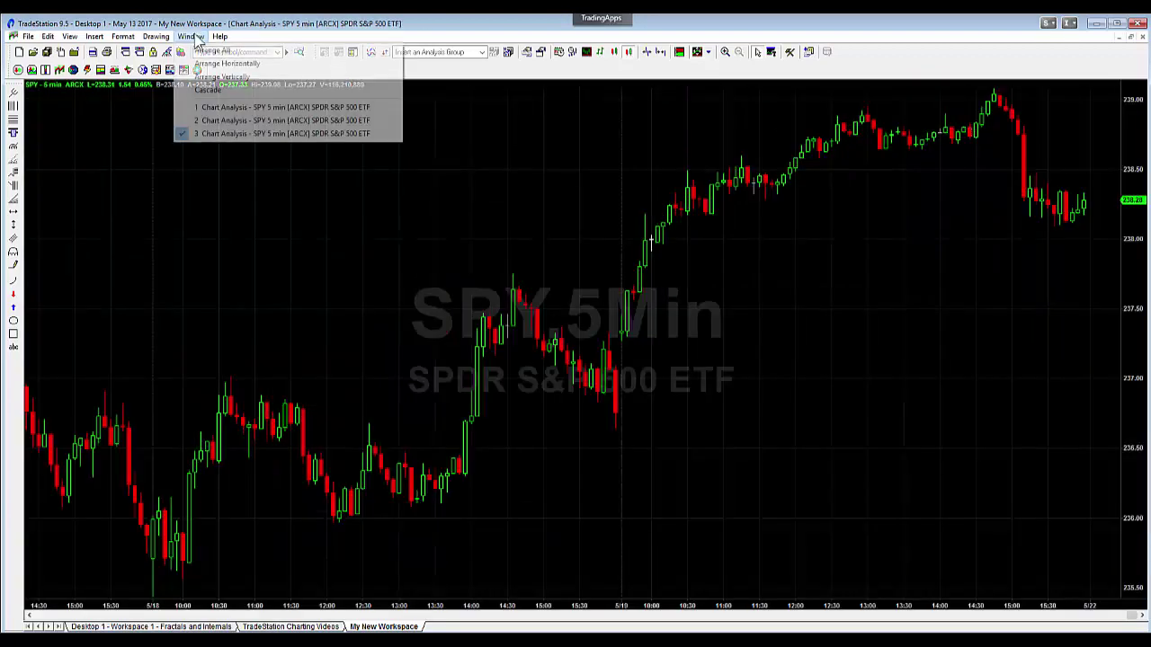
{"action": "left_click", "coordinate": [241, 81]}
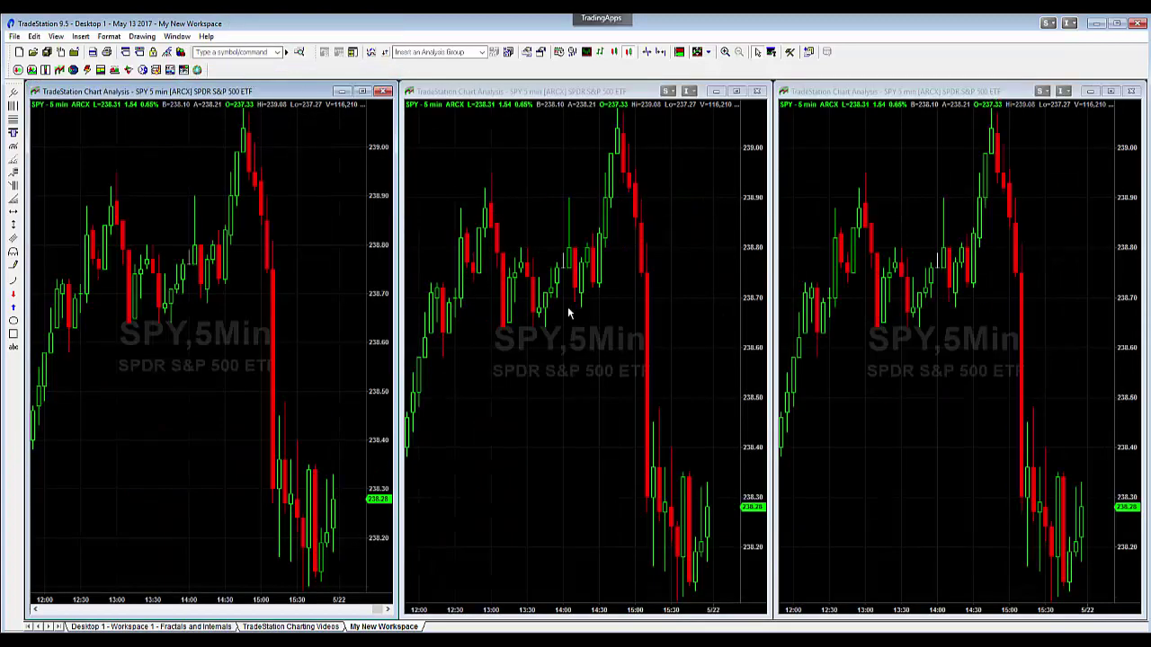
{"action": "left_click", "coordinate": [361, 91]}
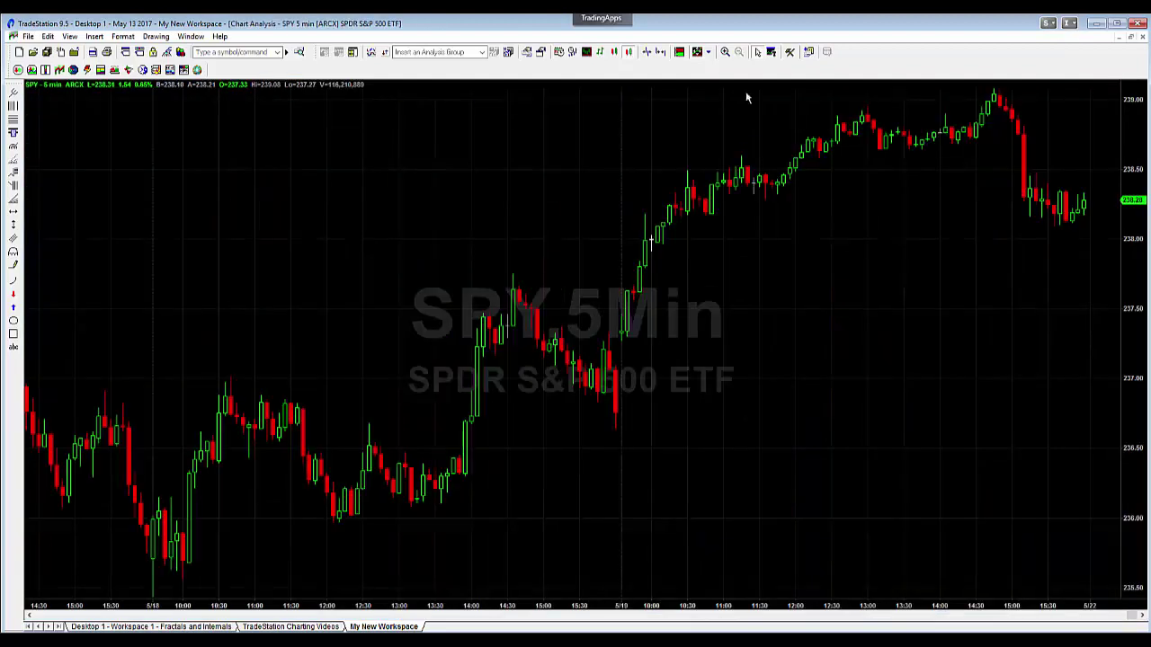
- Restore the maximized SPY chart, then try widening the left chart over its neighbour and return it to its original width
{"action": "left_click", "coordinate": [1130, 35]}
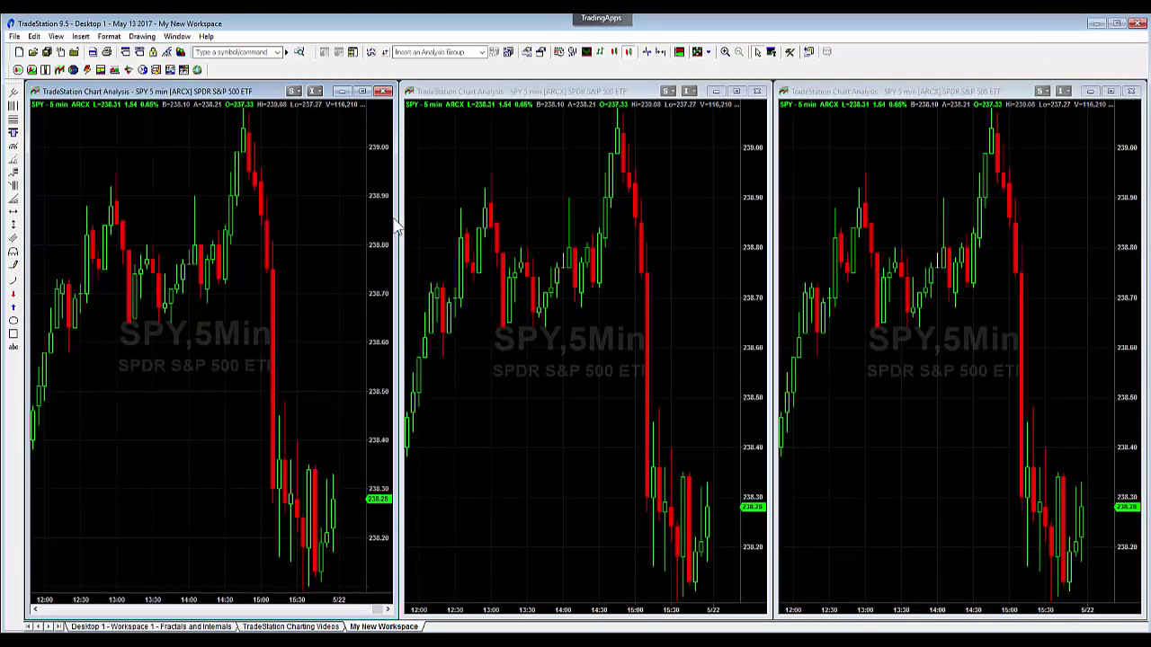
{"action": "left_click_drag", "start_coordinate": [400, 219], "coordinate": [655, 237]}
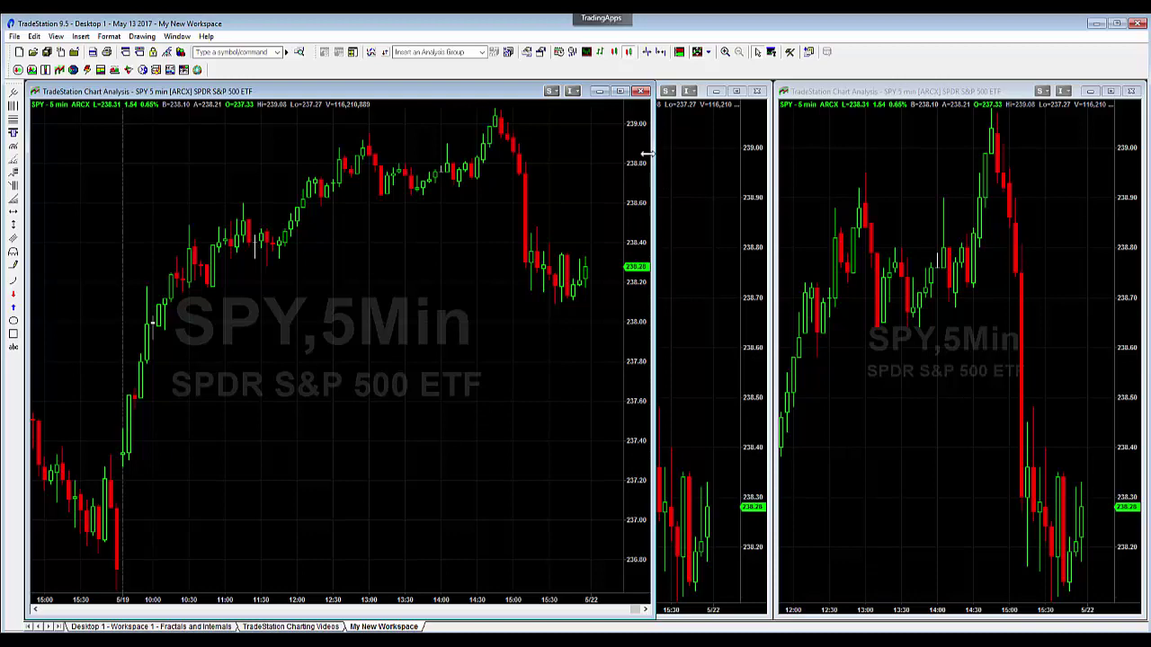
{"action": "left_click_drag", "start_coordinate": [646, 154], "coordinate": [397, 174]}
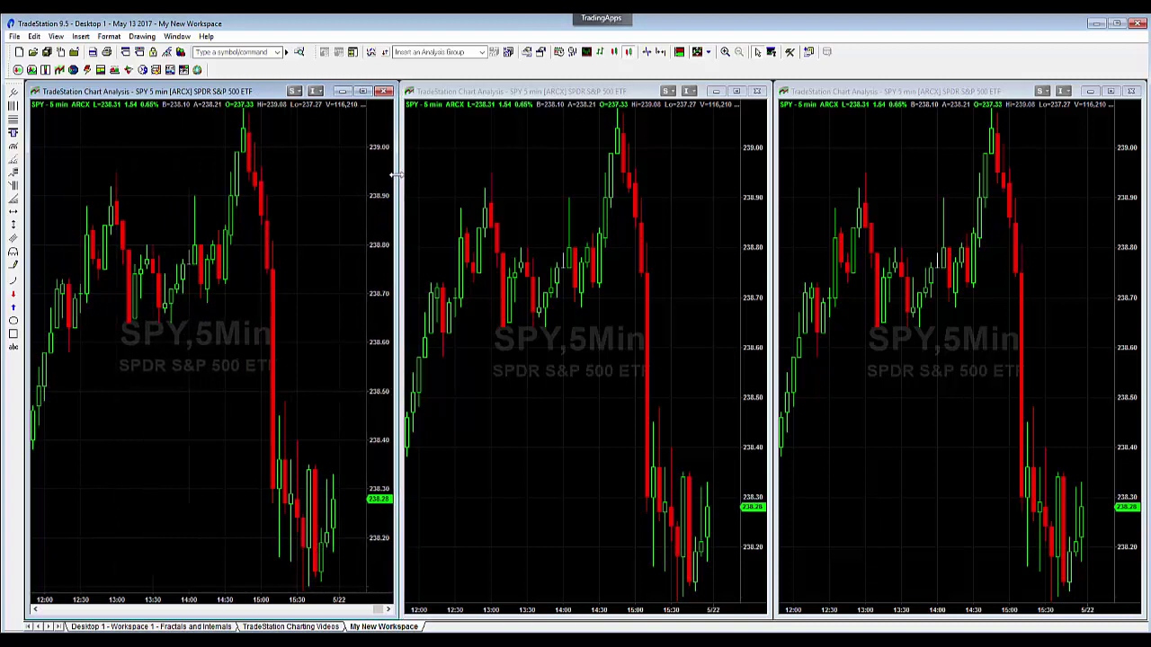
- Maximize the middle chart and the right chart in turn, restoring each one to its side-by-side position
{"action": "left_click", "coordinate": [736, 91]}
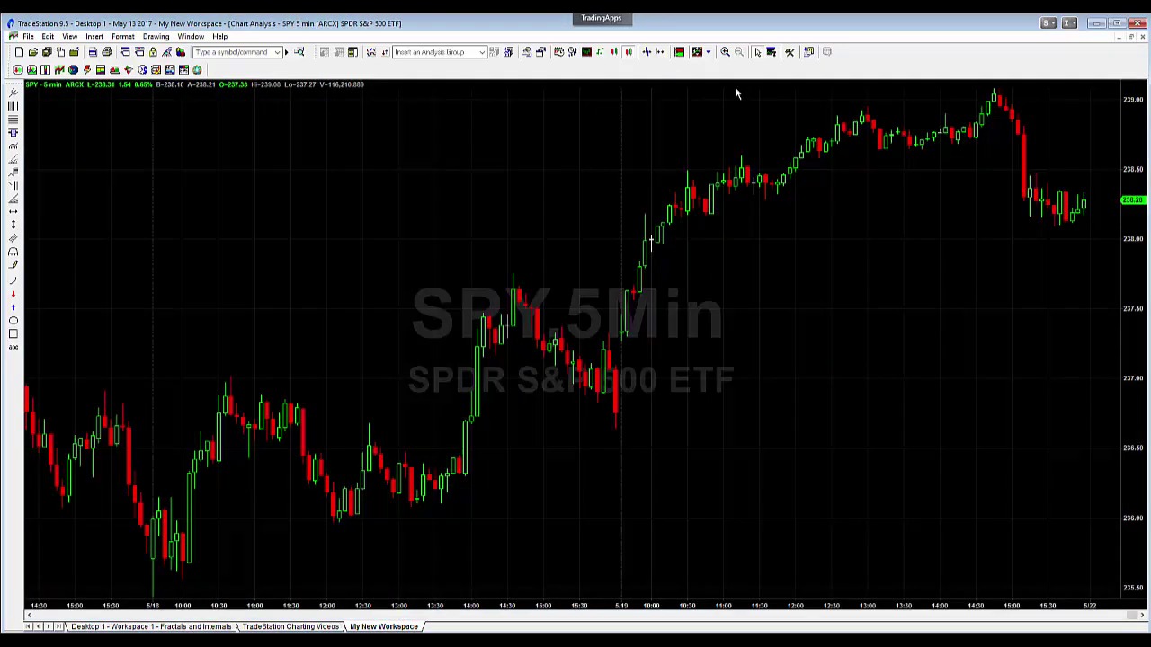
{"action": "left_click", "coordinate": [1130, 37]}
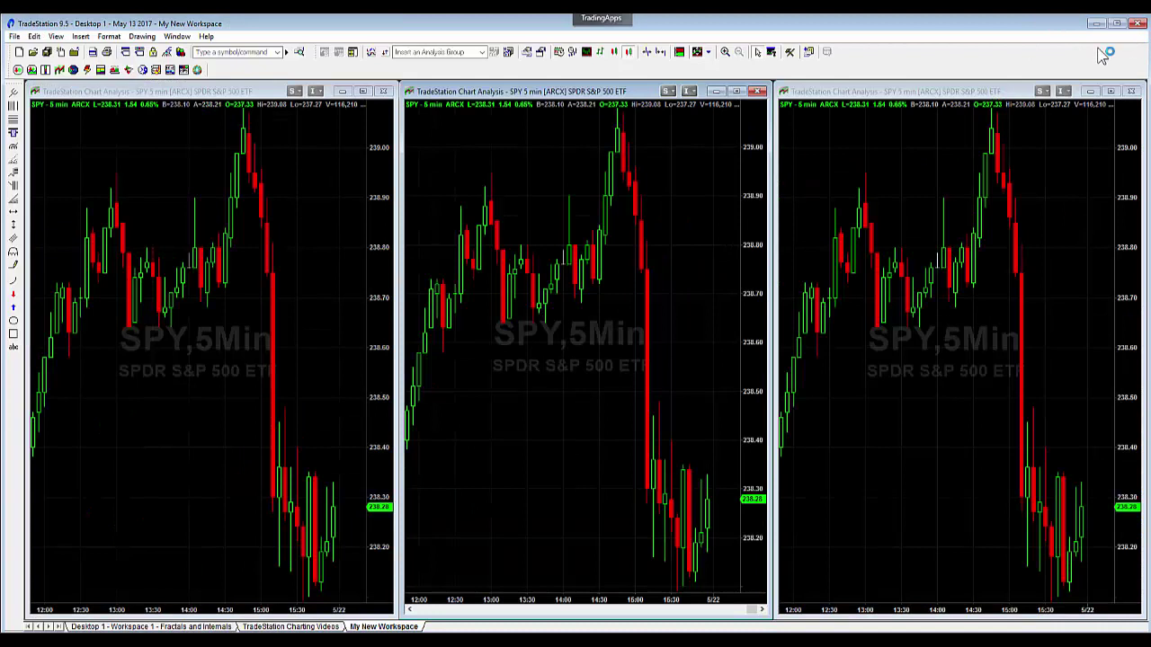
{"action": "left_click", "coordinate": [1112, 92]}
{"action": "left_click", "coordinate": [1128, 38]}
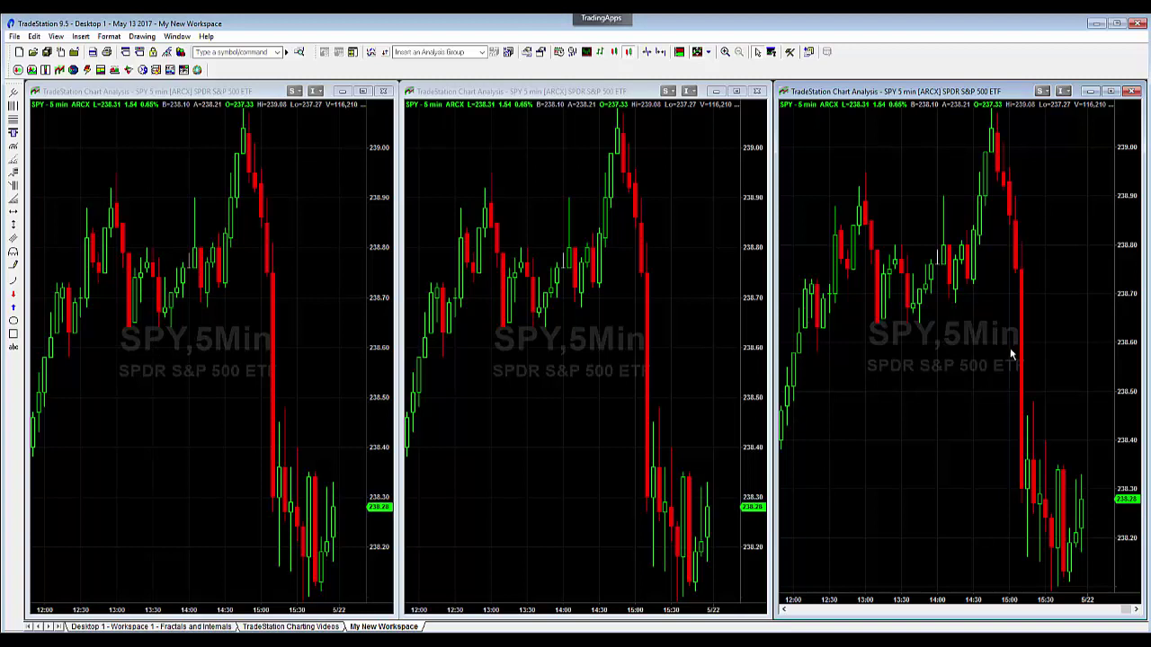
- Change the left chart's symbol to QQQ and the right chart's symbol to IWM
{"action": "left_click", "coordinate": [179, 372]}
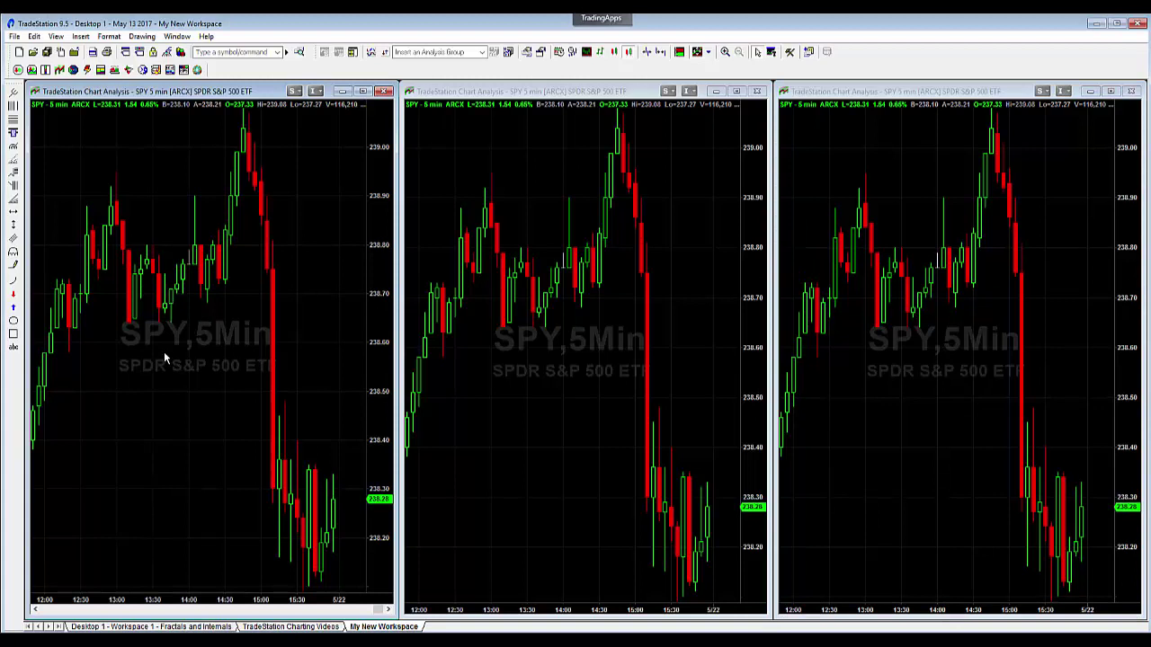
{"action": "type", "text": "QQQ"}
{"action": "key", "text": "Return"}
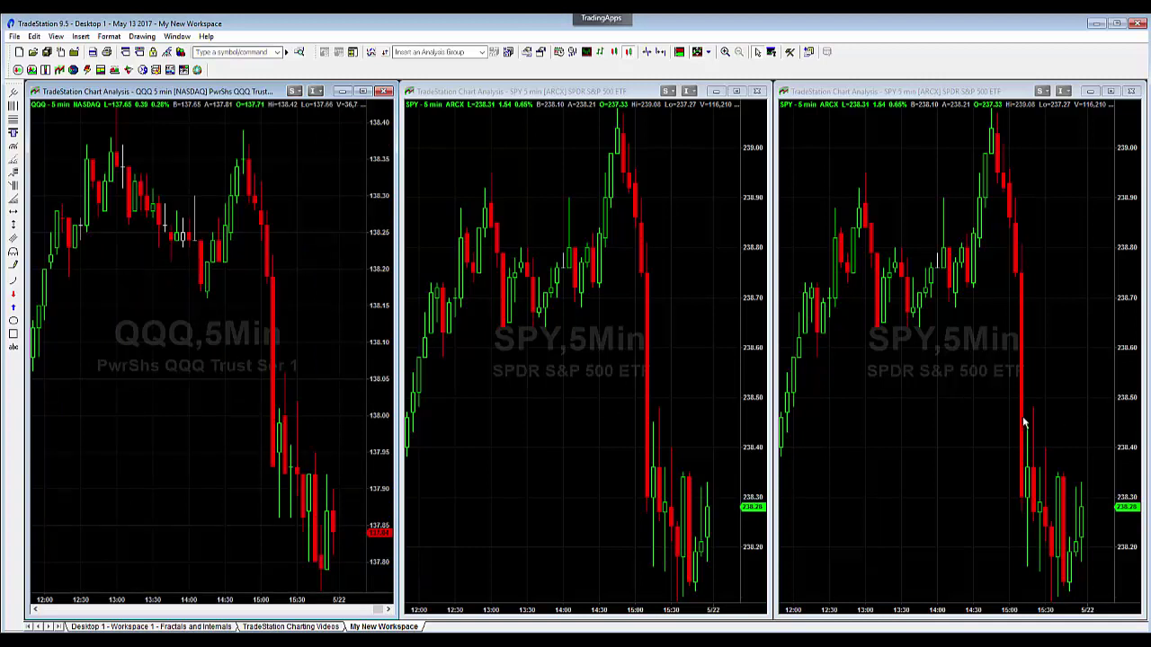
{"action": "left_click", "coordinate": [966, 429]}
{"action": "type", "text": "IWM"}
{"action": "key", "text": "Return"}
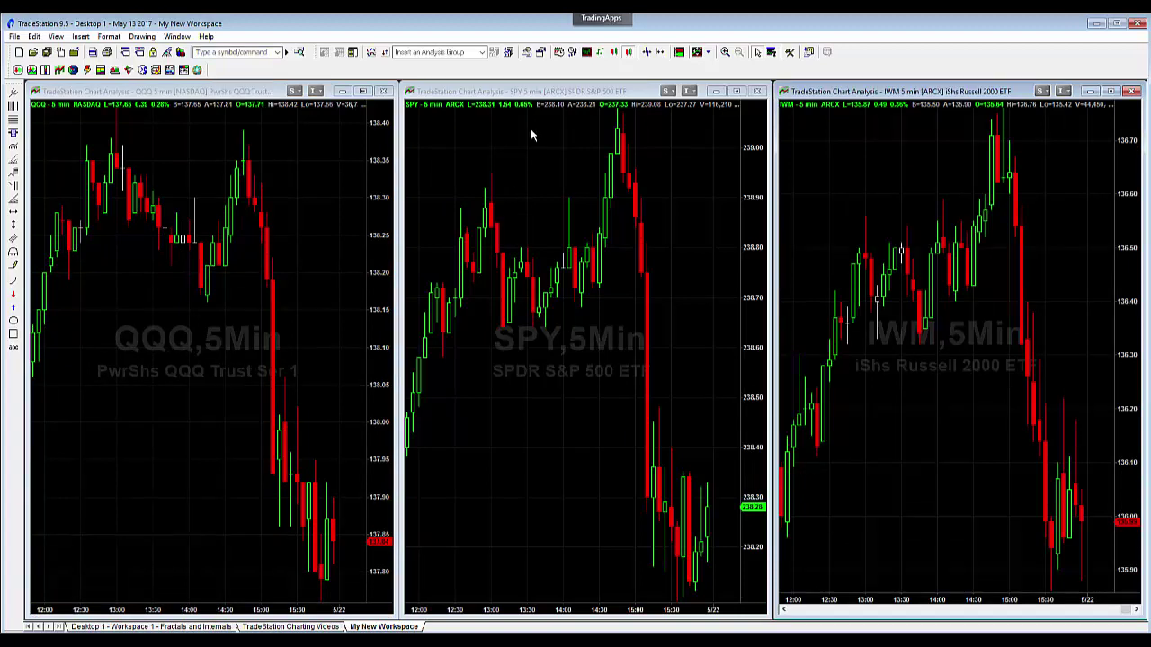
- Set the bar interval of the IWM, SPY and QQQ charts to Daily, one chart at a time
{"action": "left_click", "coordinate": [571, 54]}
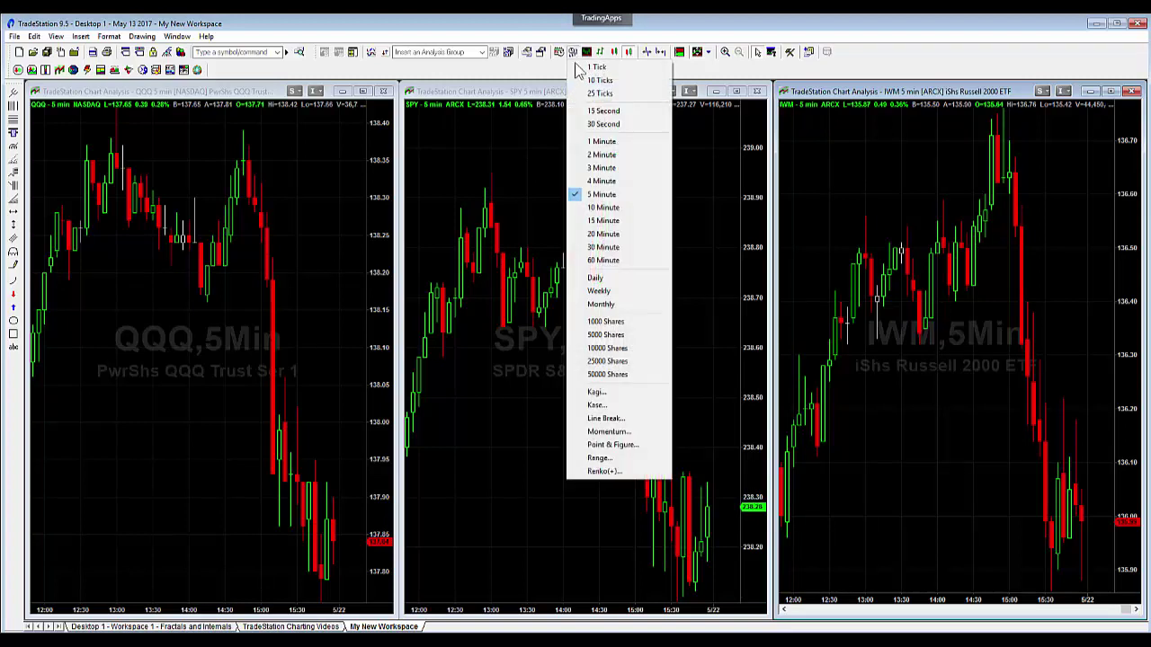
{"action": "left_click", "coordinate": [597, 278]}
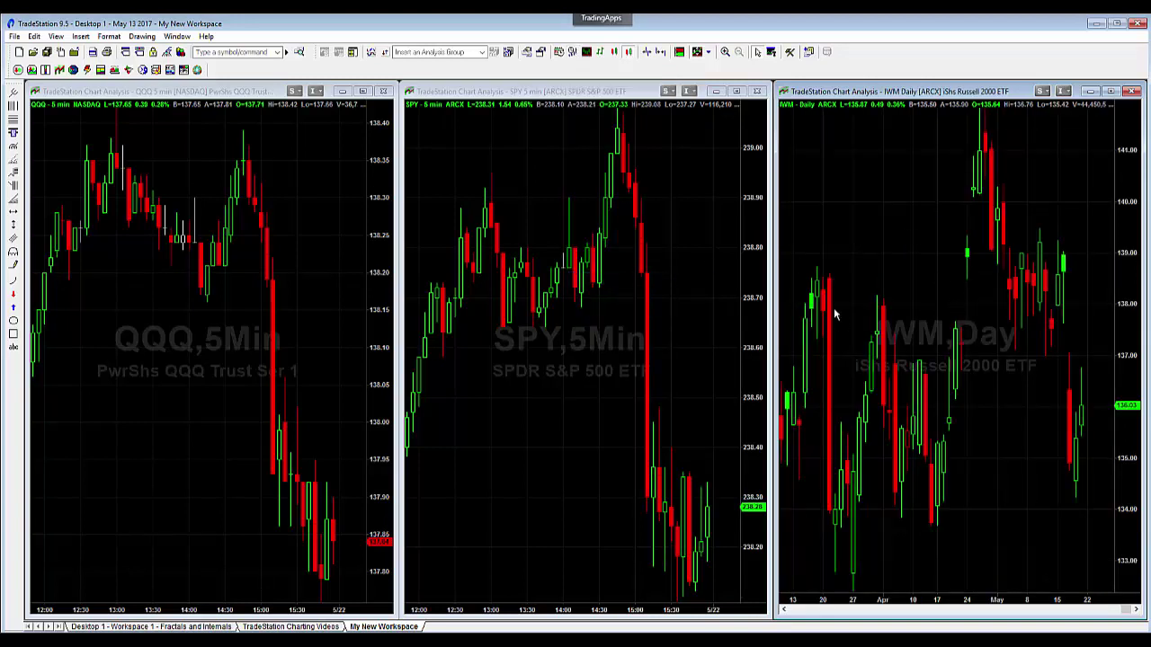
{"action": "left_click", "coordinate": [594, 357]}
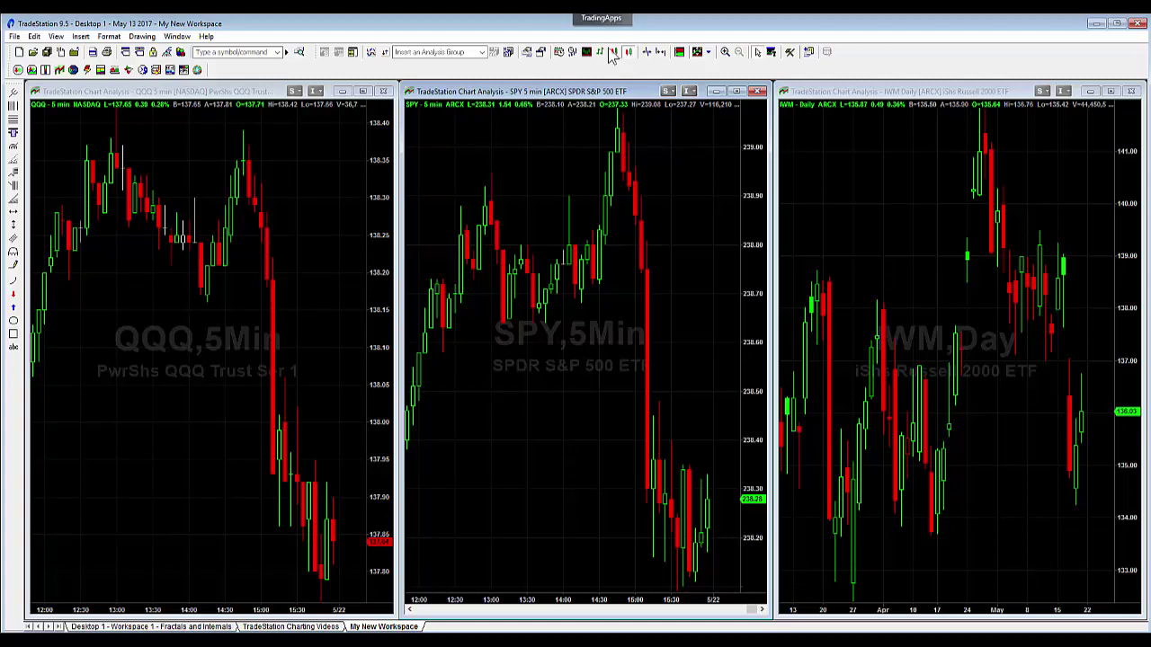
{"action": "left_click", "coordinate": [572, 52]}
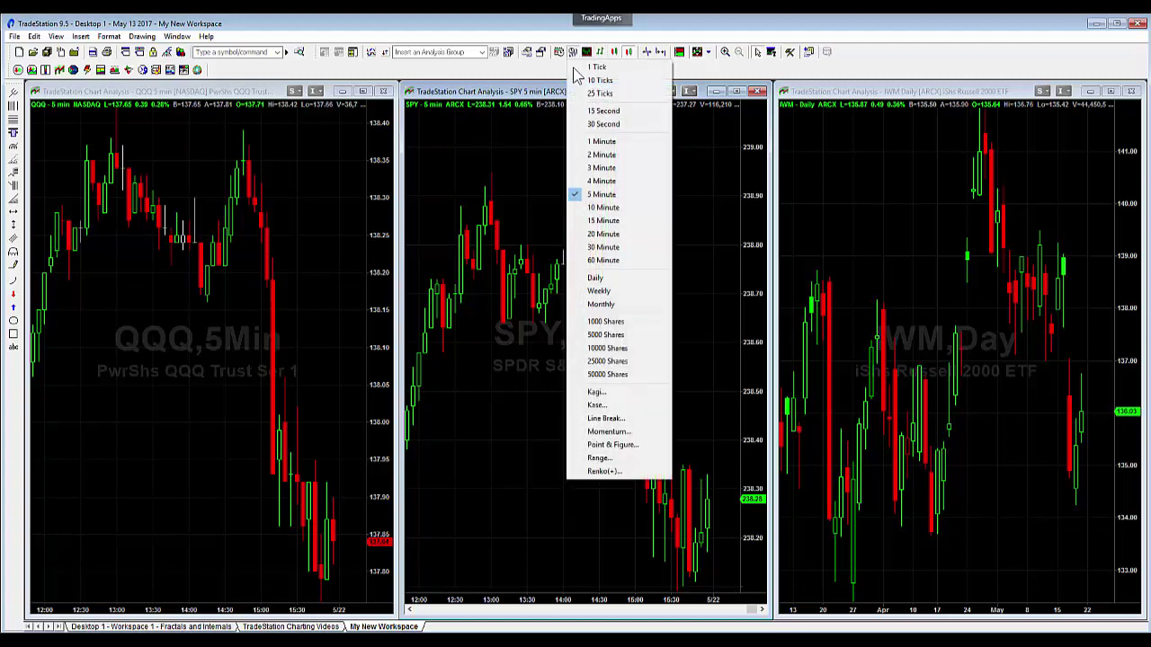
{"action": "left_click", "coordinate": [598, 278]}
{"action": "left_click", "coordinate": [324, 183]}
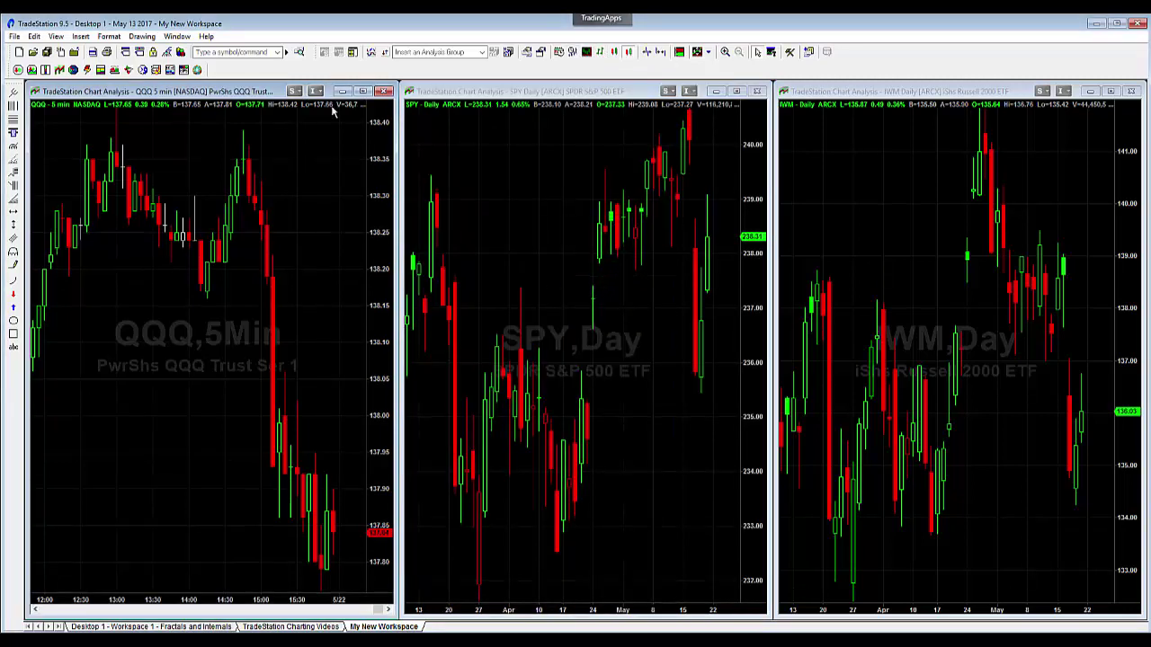
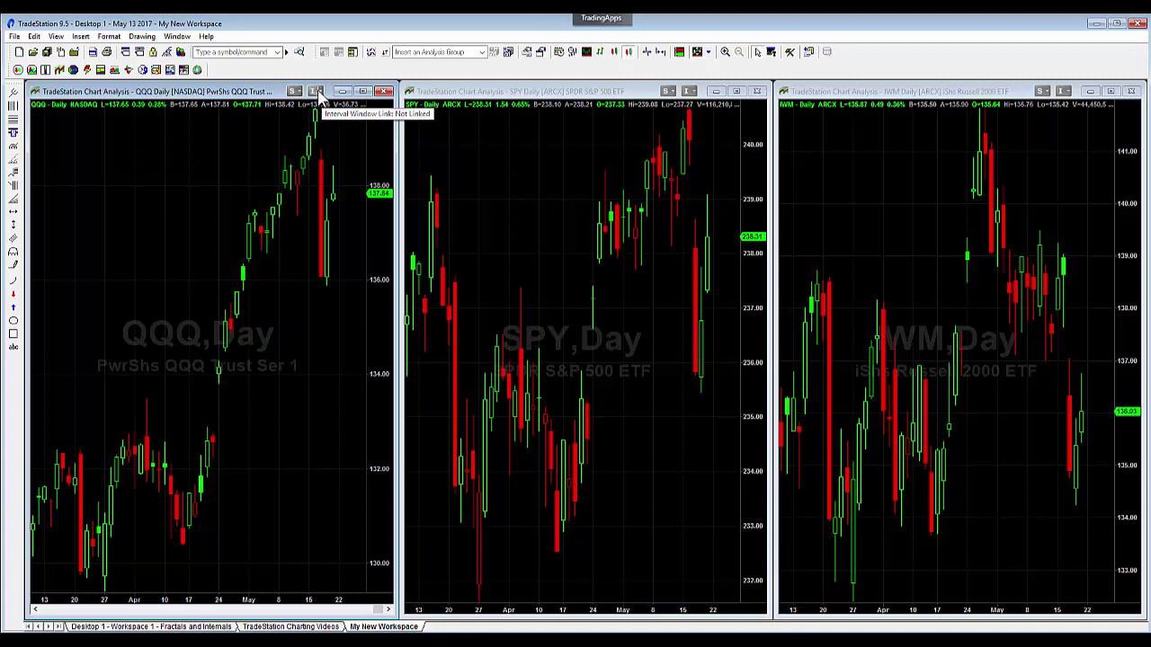
- Link the intervals of the QQQ, SPY and IWM charts with the Yellow Local Interval Link
{"action": "left_click", "coordinate": [316, 93]}
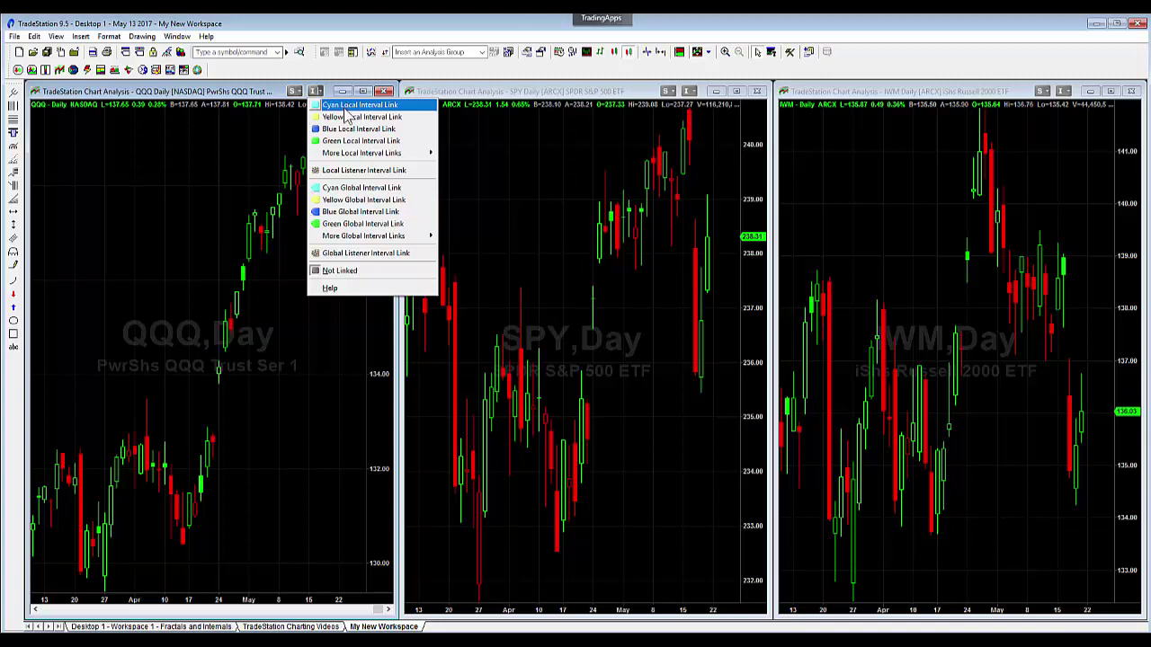
{"action": "left_click", "coordinate": [346, 117]}
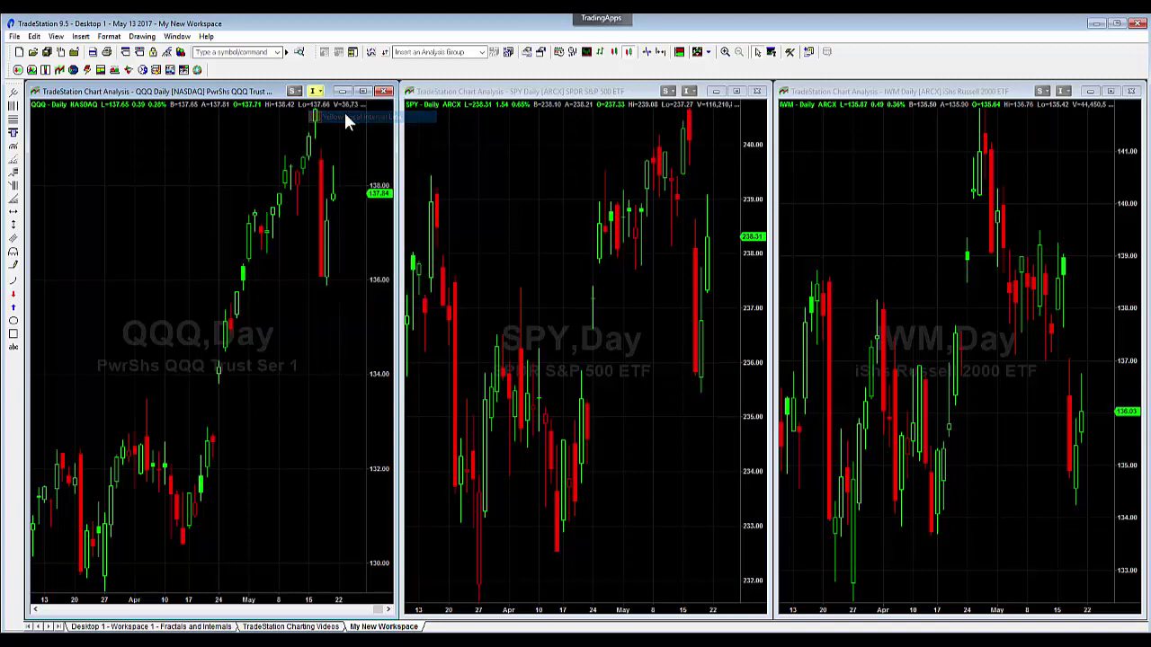
{"action": "left_click", "coordinate": [690, 91]}
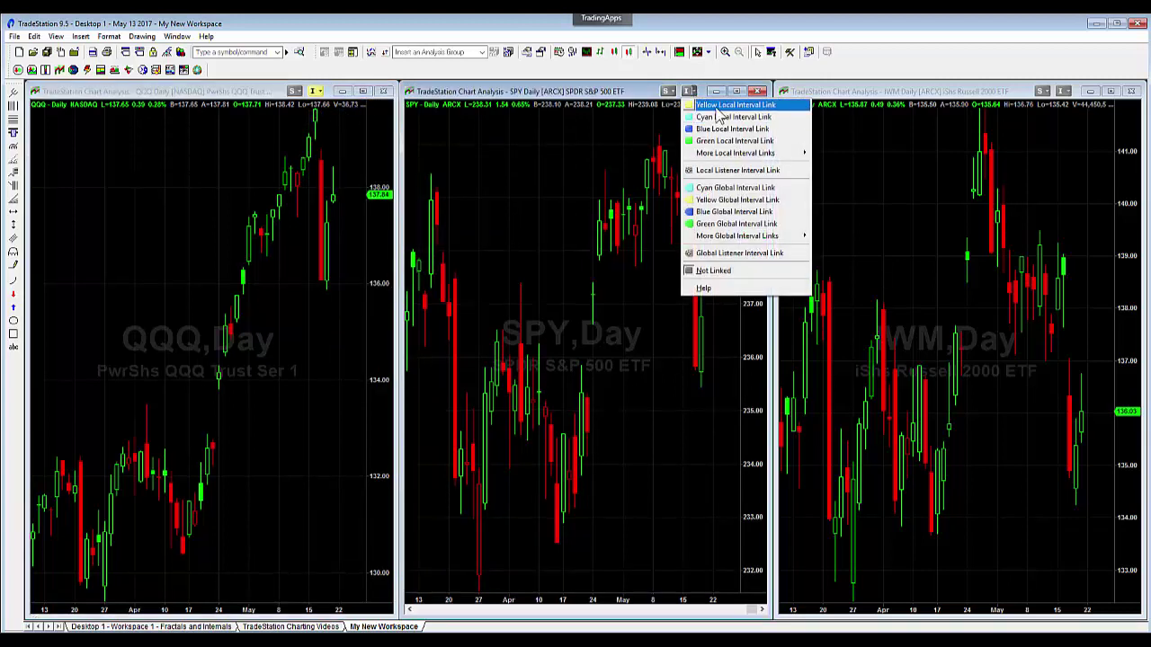
{"action": "left_click", "coordinate": [720, 105]}
{"action": "left_click", "coordinate": [1063, 90]}
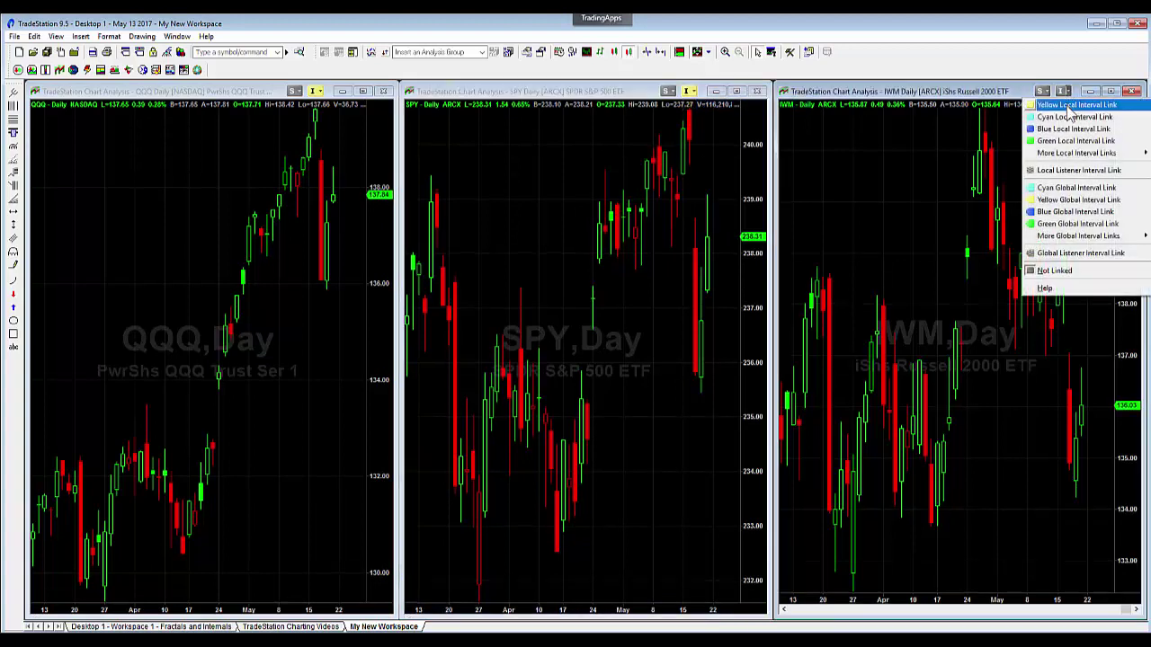
{"action": "left_click", "coordinate": [1069, 105]}
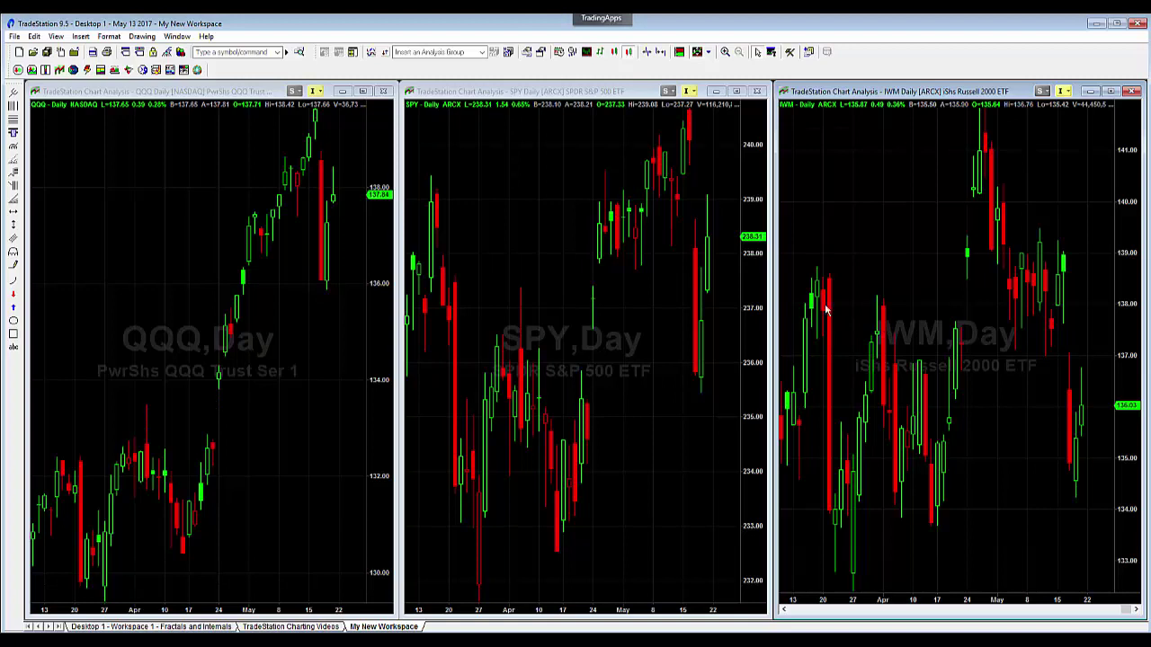
{"action": "left_click", "coordinate": [315, 92]}
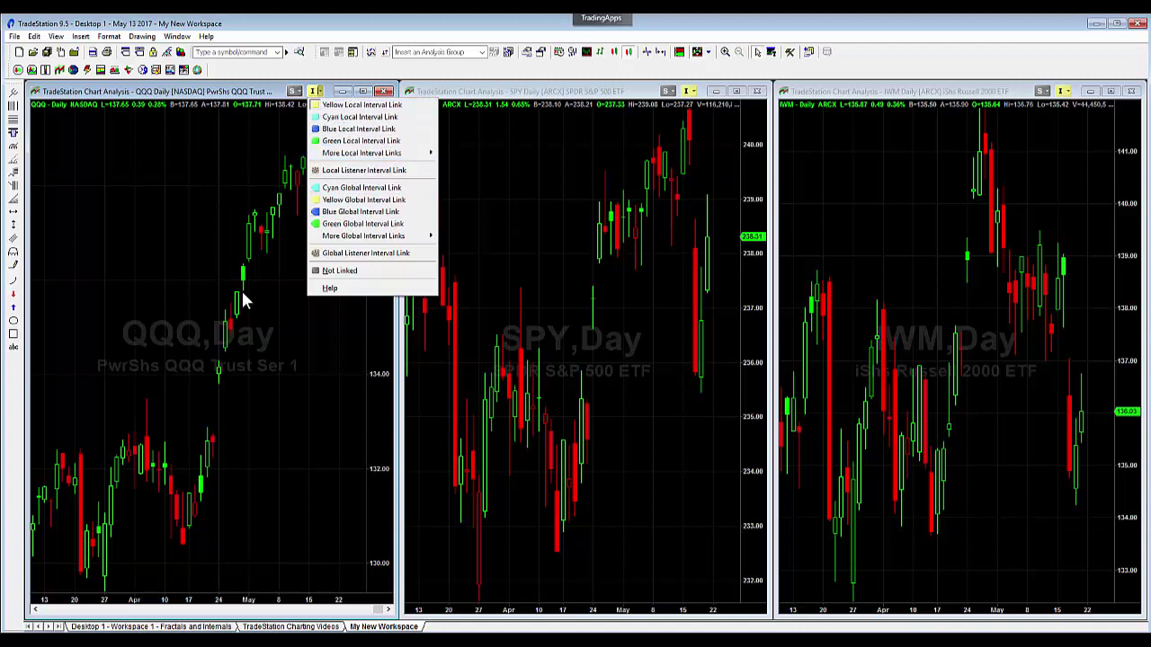
{"action": "left_click", "coordinate": [556, 167]}
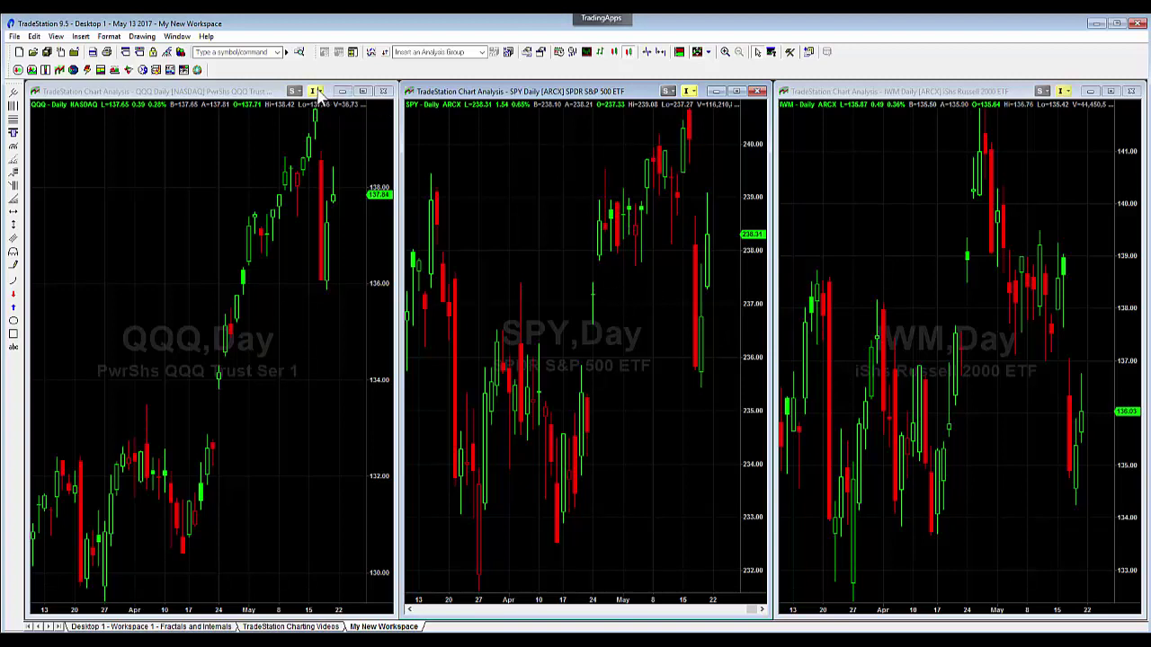
{"action": "left_click", "coordinate": [315, 92]}
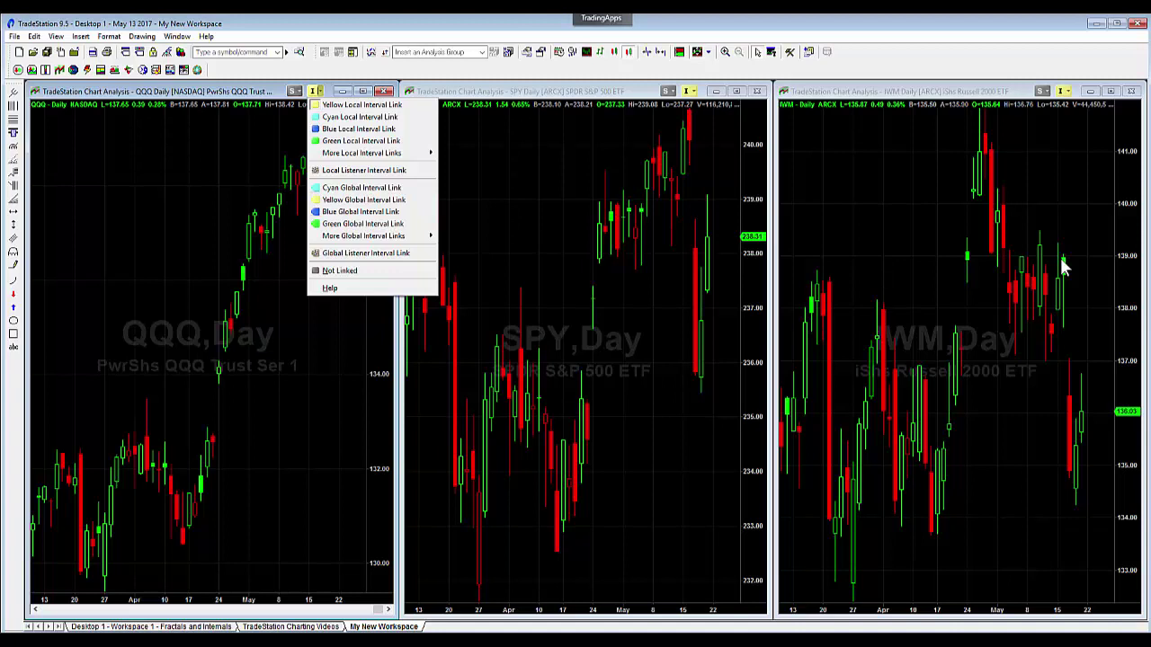
{"action": "left_click", "coordinate": [223, 317]}
- Test the interval link by switching the QQQ chart to 5 Minute, 60 Minute and Weekly bars
{"action": "left_click", "coordinate": [576, 51]}
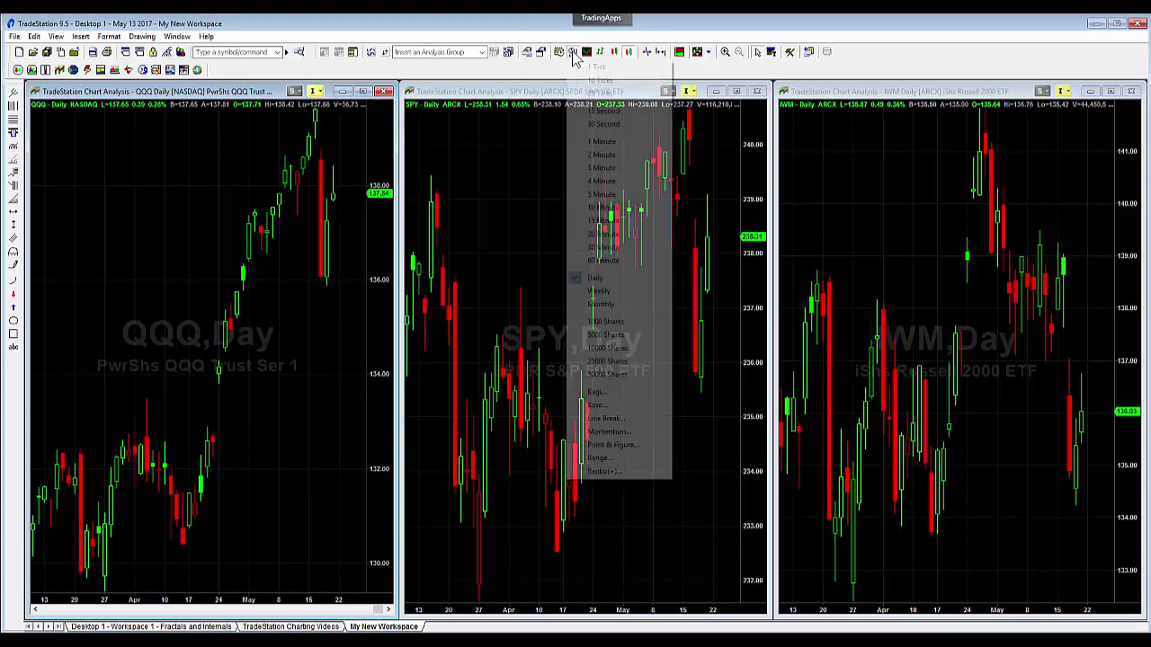
{"action": "left_click", "coordinate": [603, 195]}
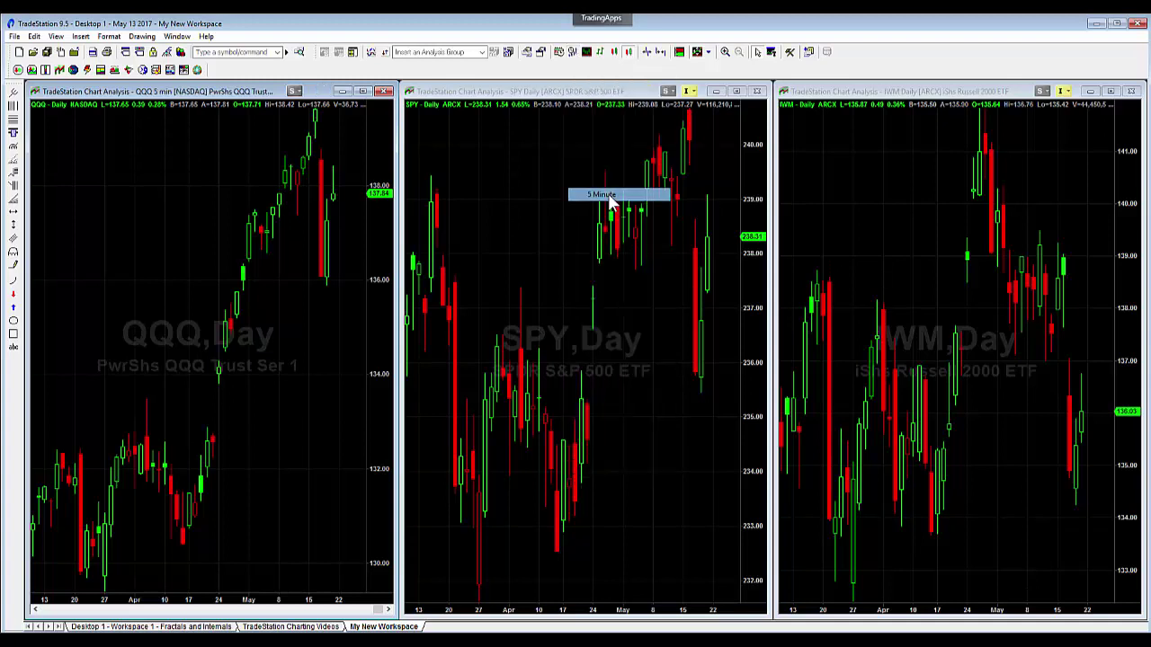
{"action": "left_click", "coordinate": [576, 51]}
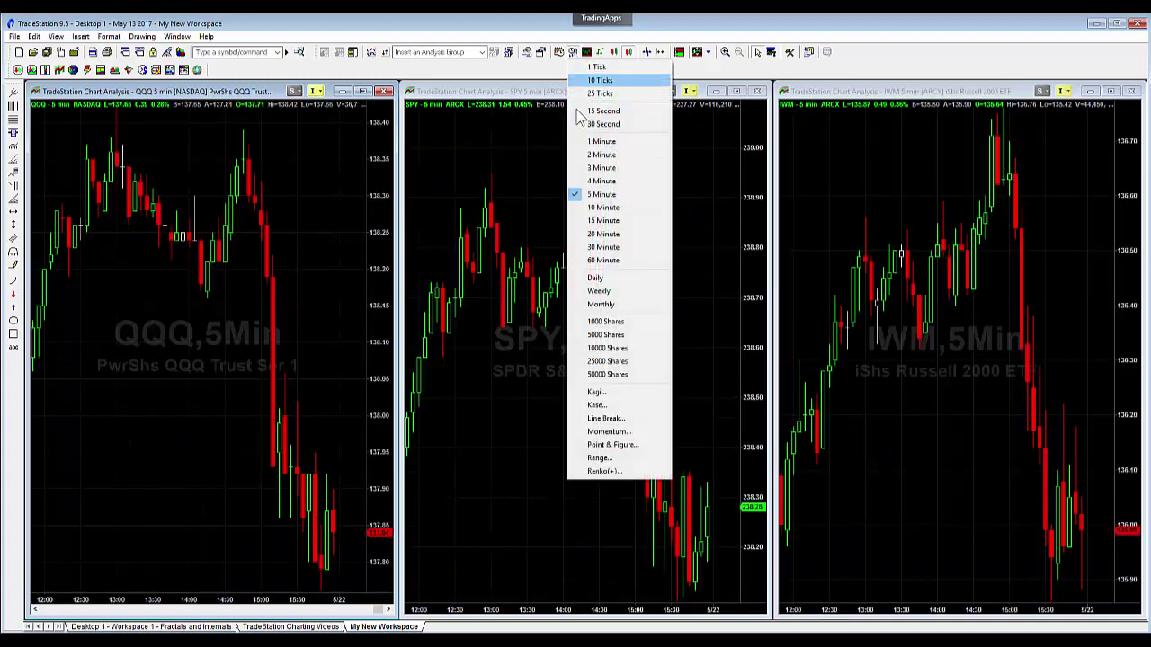
{"action": "left_click", "coordinate": [616, 260]}
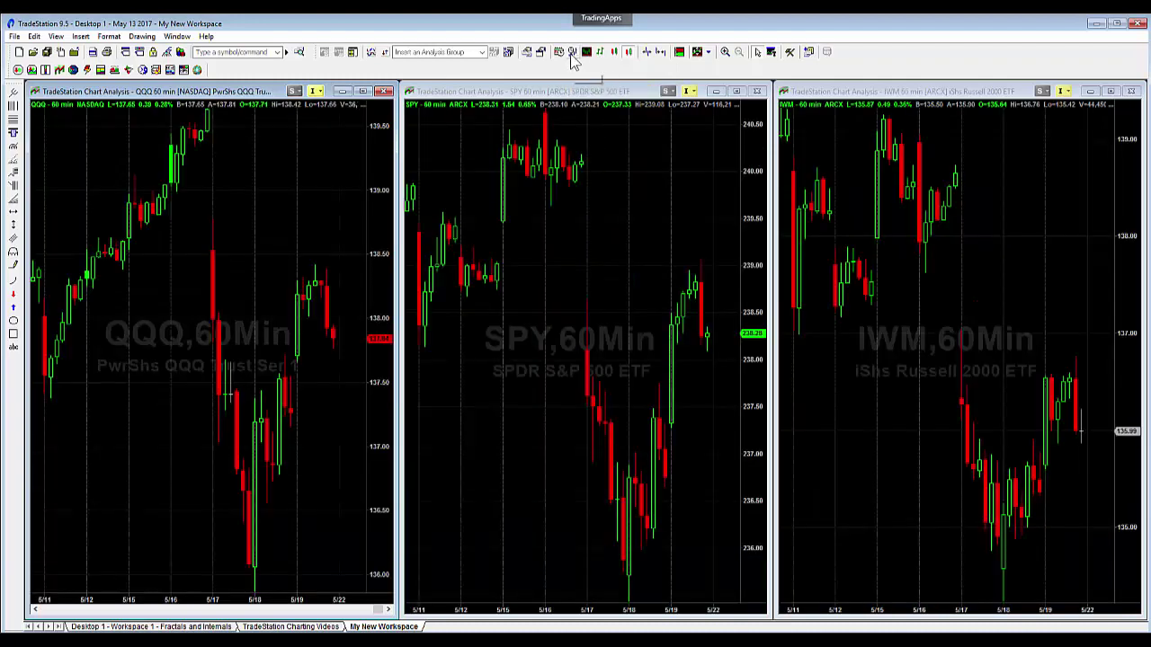
{"action": "left_click", "coordinate": [576, 52]}
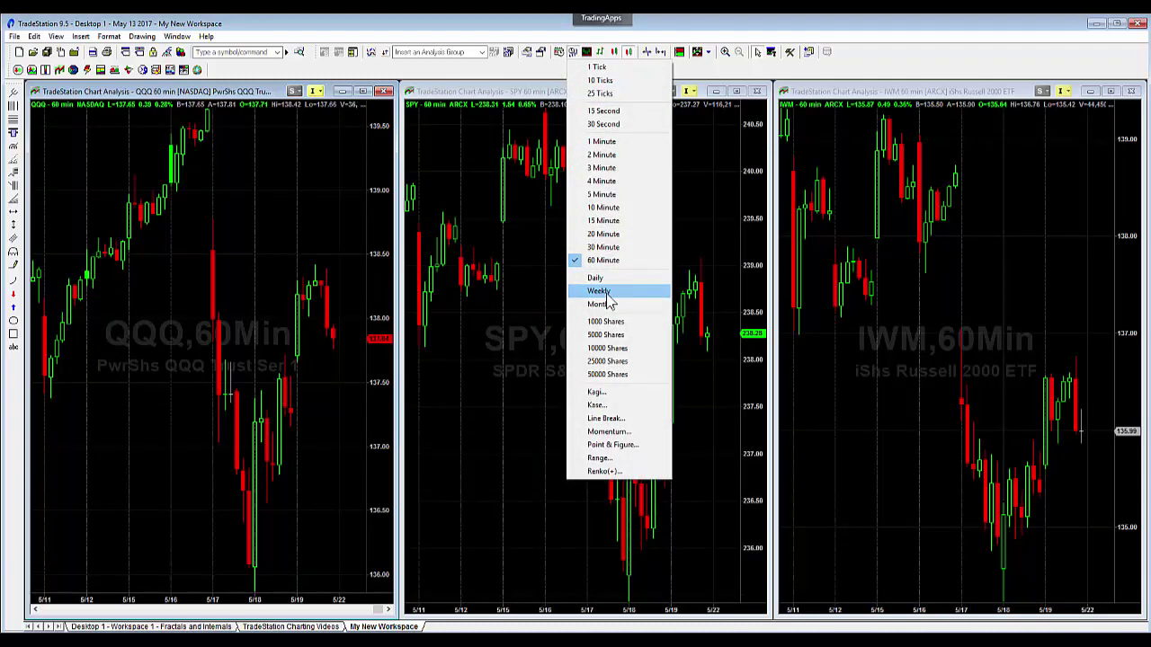
{"action": "left_click", "coordinate": [605, 290]}
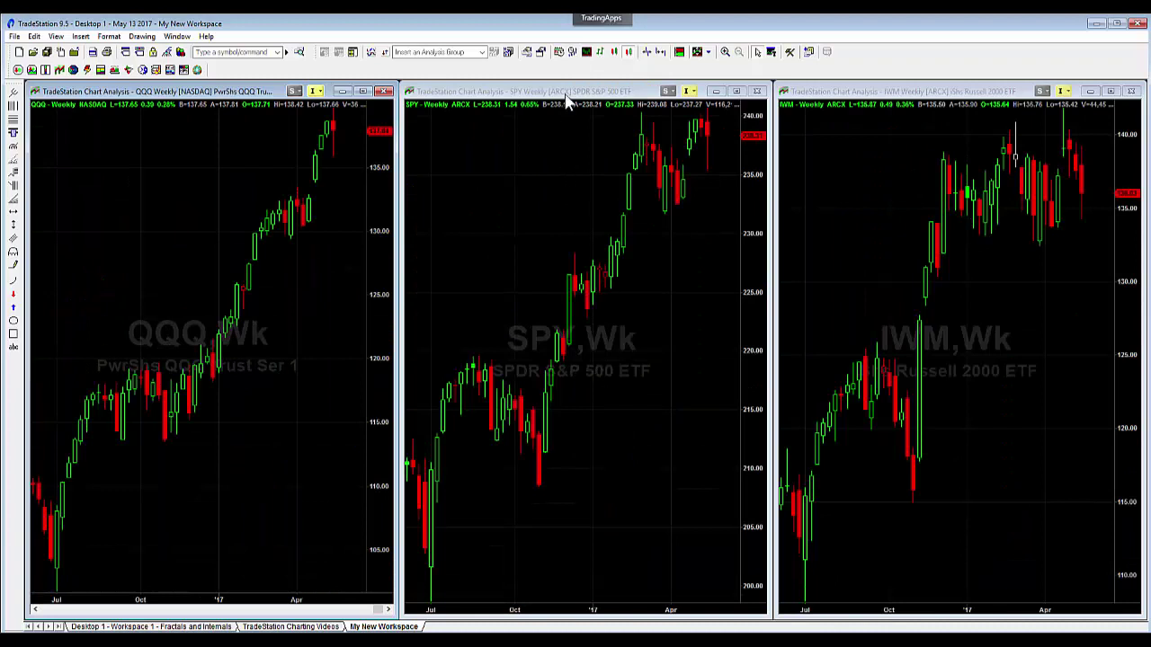
- Try 5000 Shares bars on the linked charts from the QQQ chart, then switch them back to Weekly
{"action": "left_click", "coordinate": [573, 54]}
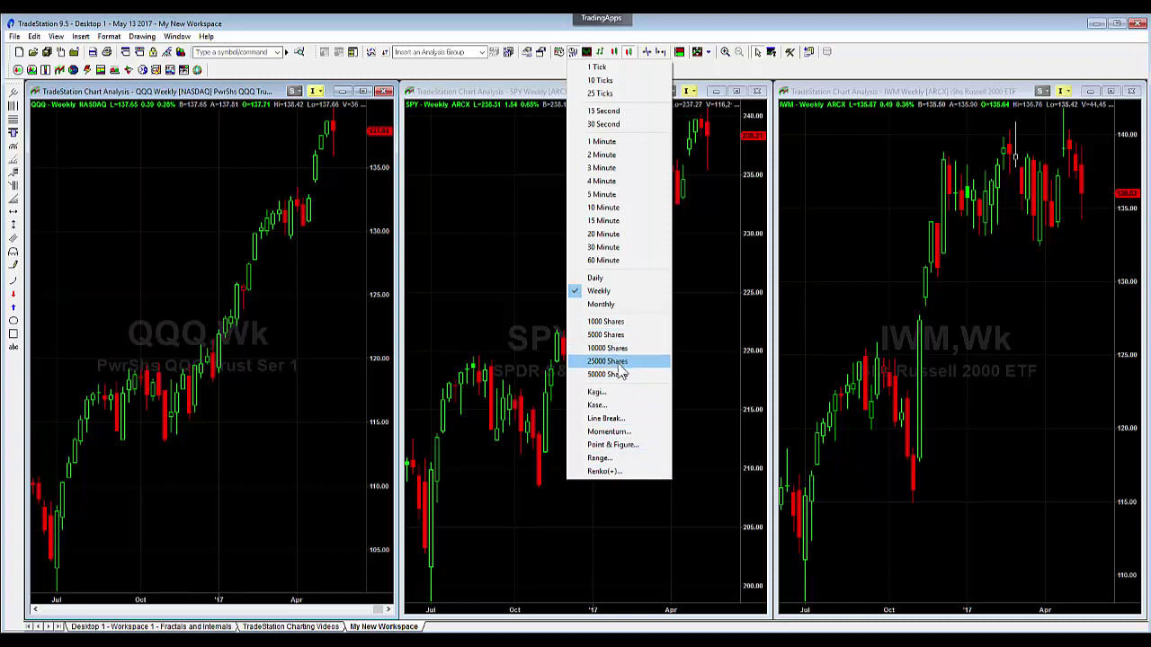
{"action": "left_click", "coordinate": [610, 337]}
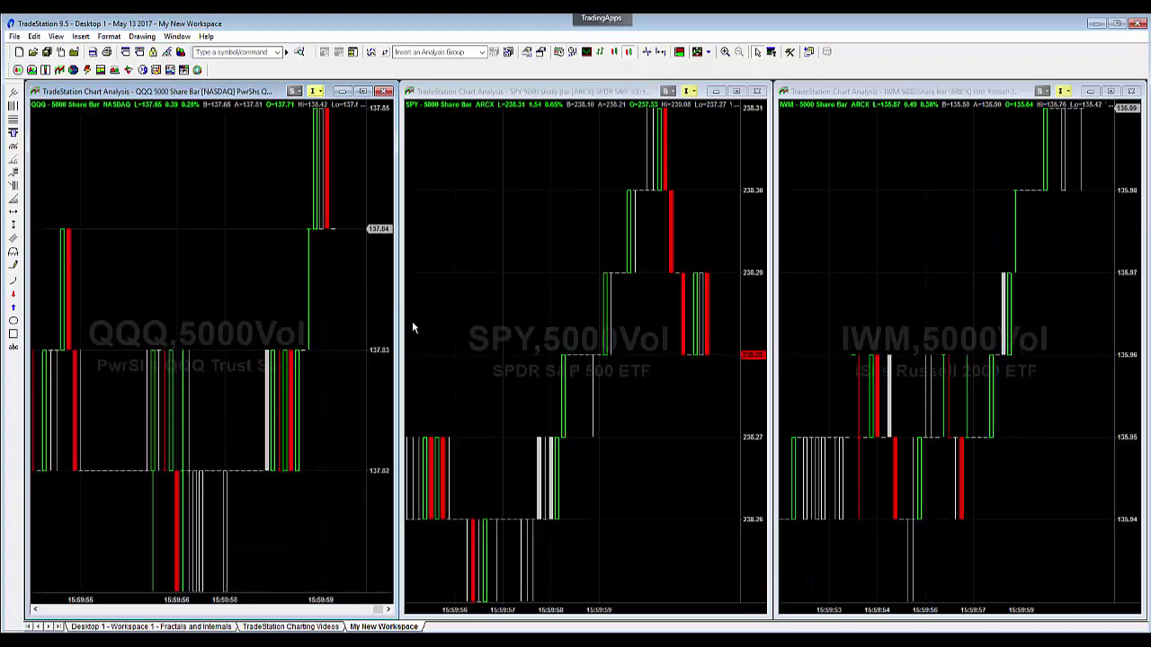
{"action": "left_click", "coordinate": [576, 54]}
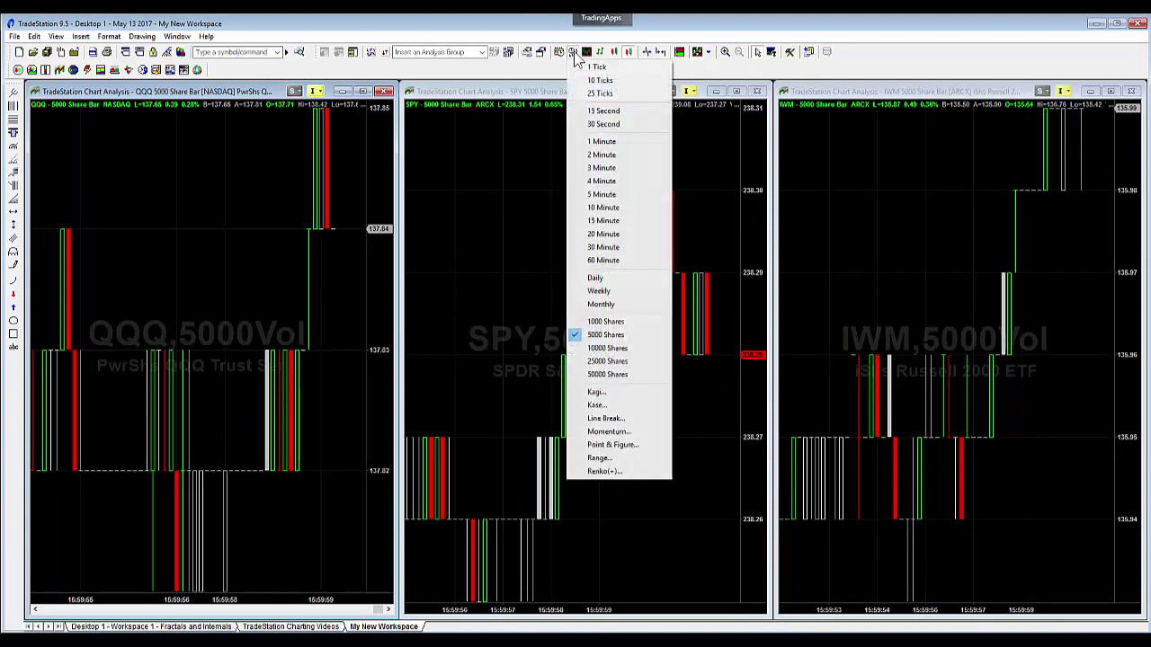
{"action": "left_click", "coordinate": [602, 302]}
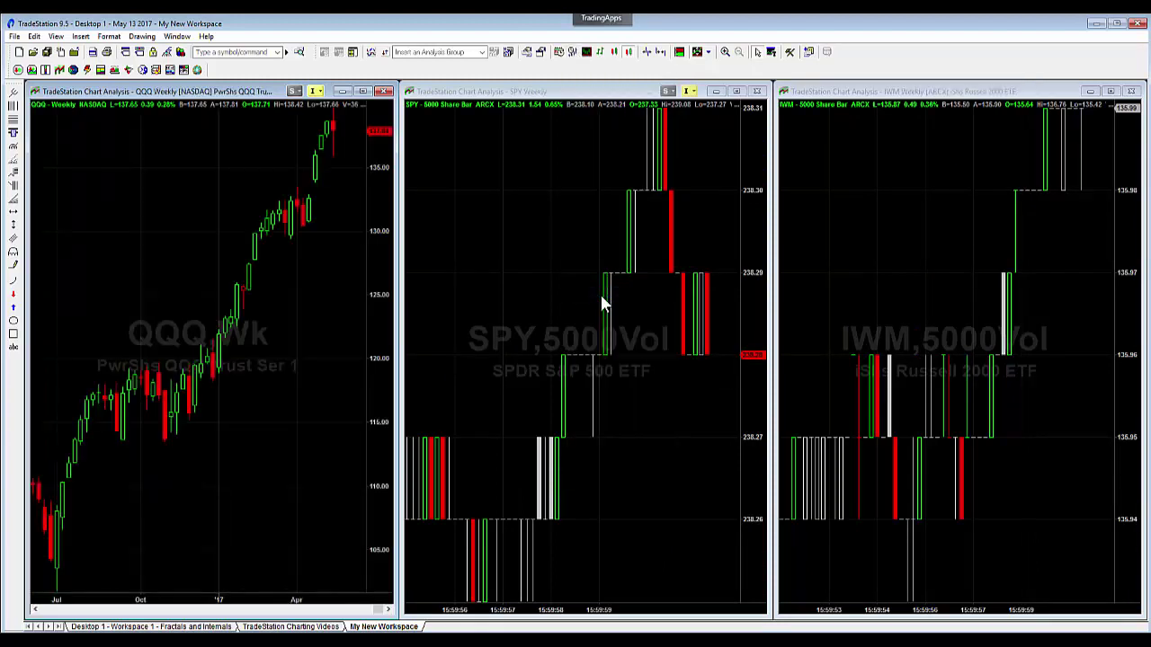
- Set the linked charts to a custom 78-minute interval from the SPY chart
{"action": "left_click", "coordinate": [497, 166]}
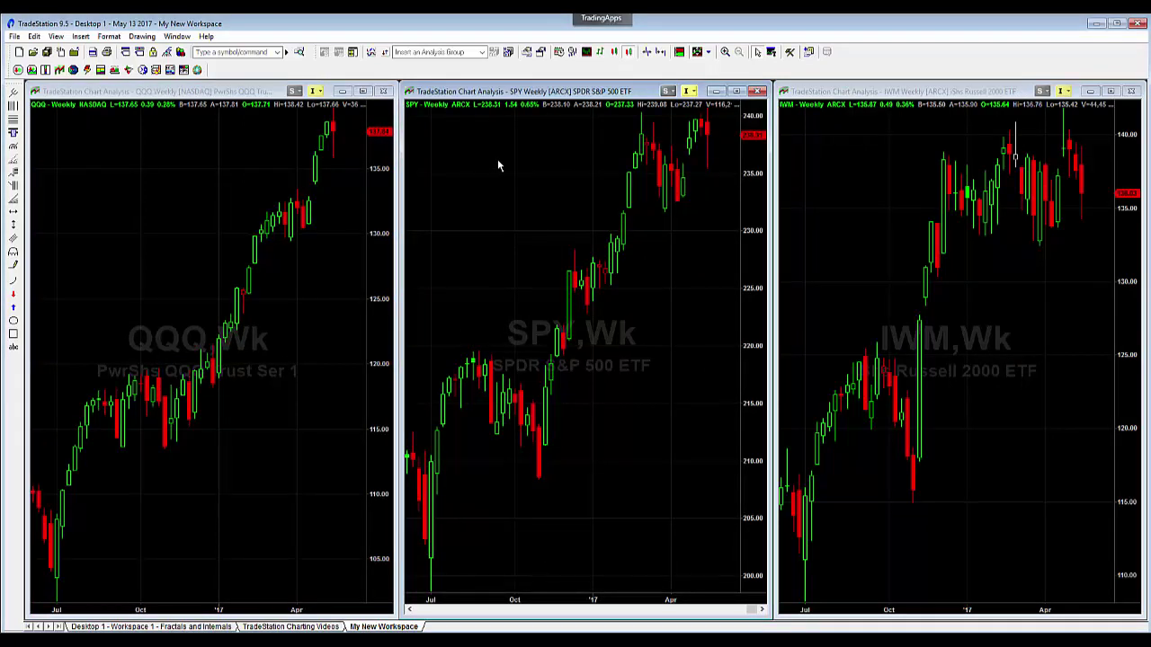
{"action": "type", "text": "70"}
{"action": "key", "text": "Return"}
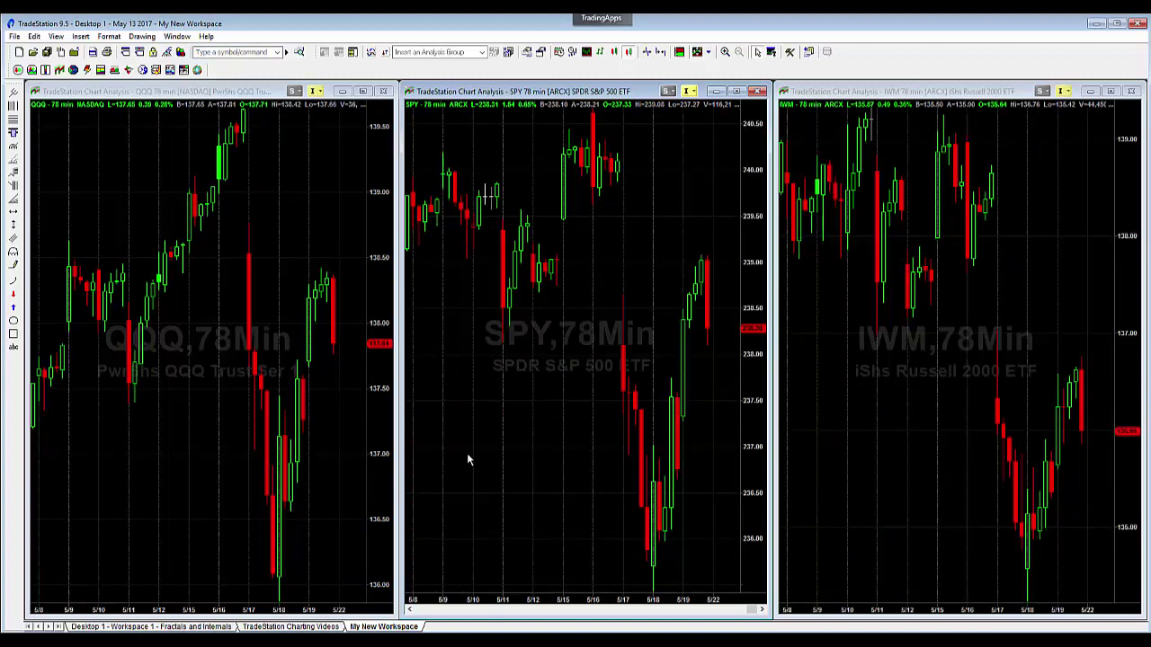
- Set the linked charts to a custom 195-minute interval from the QQQ chart
{"action": "left_click", "coordinate": [151, 422]}
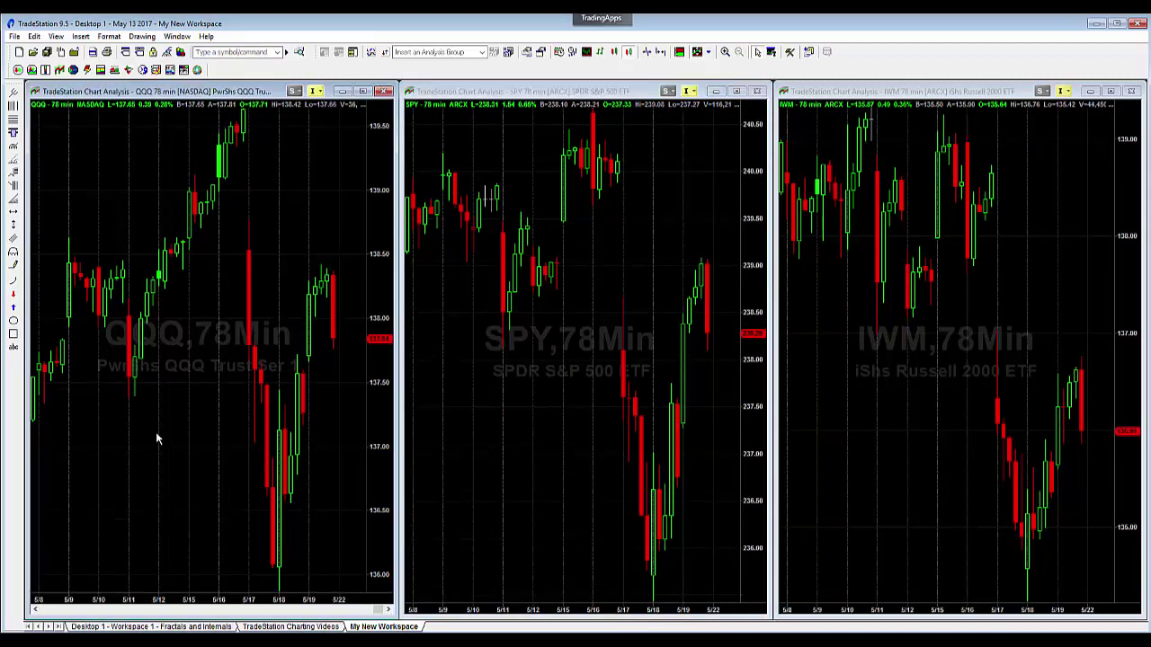
{"action": "type", "text": "15"}
{"action": "key", "text": "Return"}
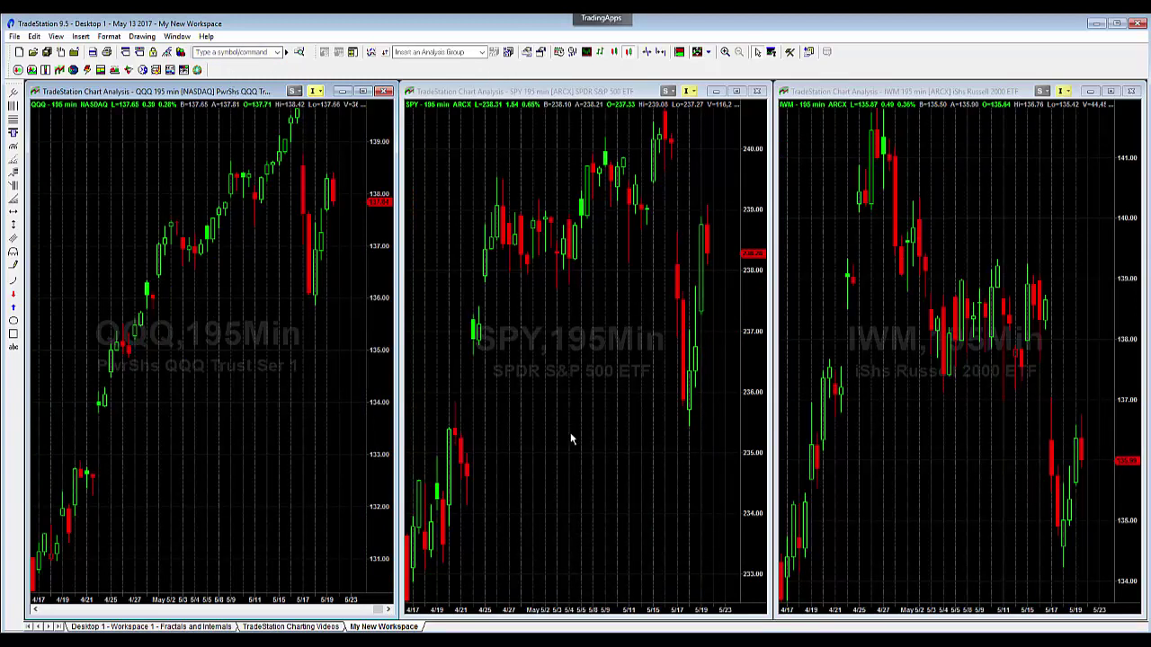
- Switch the linked charts to Daily bars from the IWM chart, followed by Weekly bars
{"action": "left_click", "coordinate": [907, 479]}
{"action": "type", "text": "daily"}
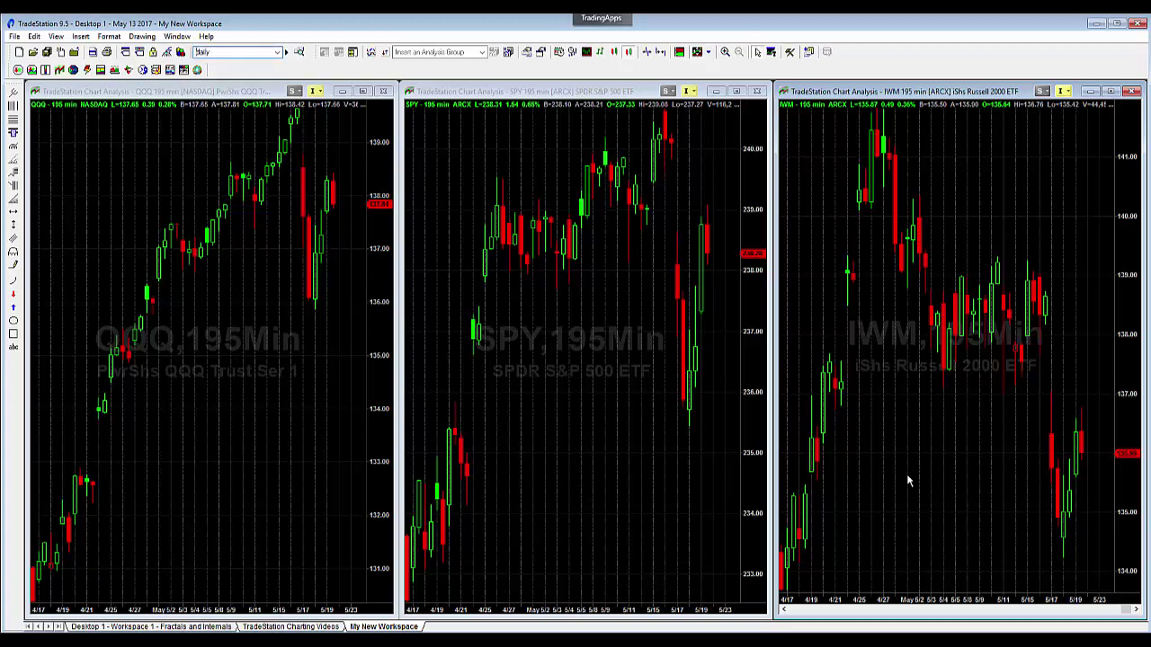
{"action": "key", "text": "Return"}
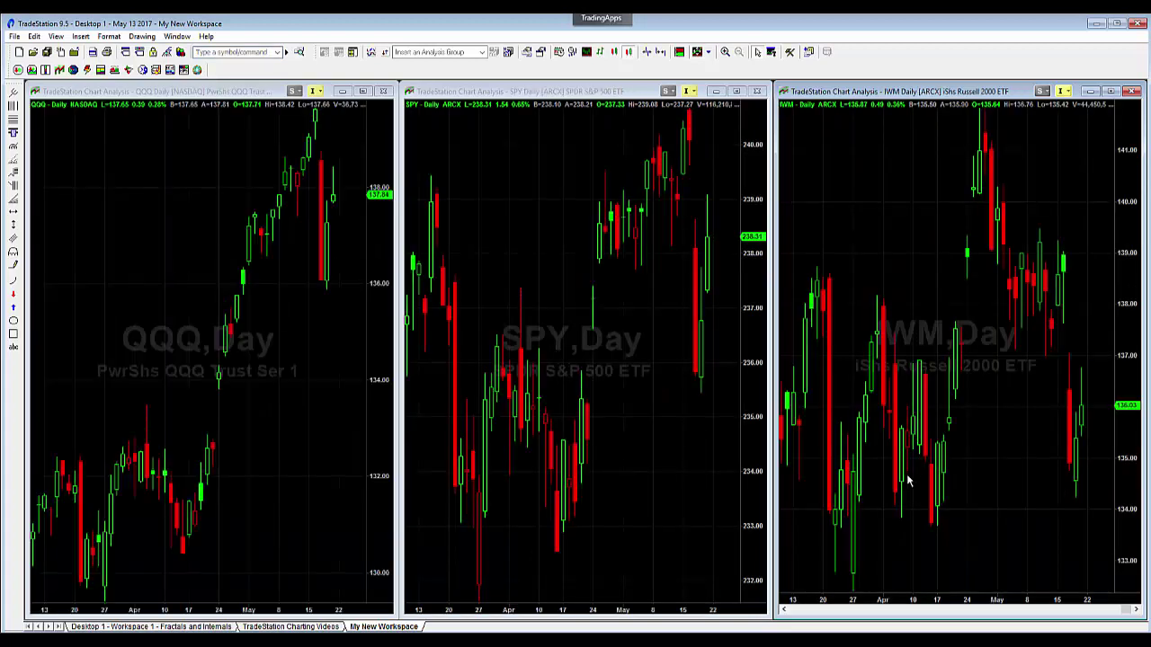
{"action": "left_click", "coordinate": [572, 54]}
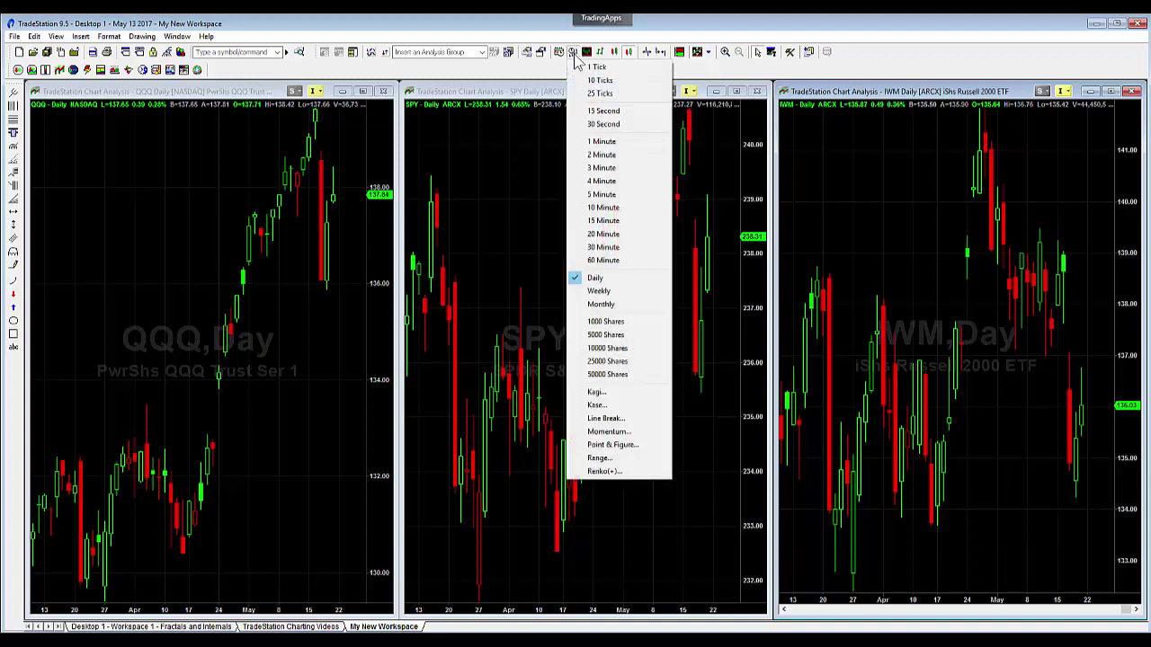
{"action": "left_click", "coordinate": [599, 293]}
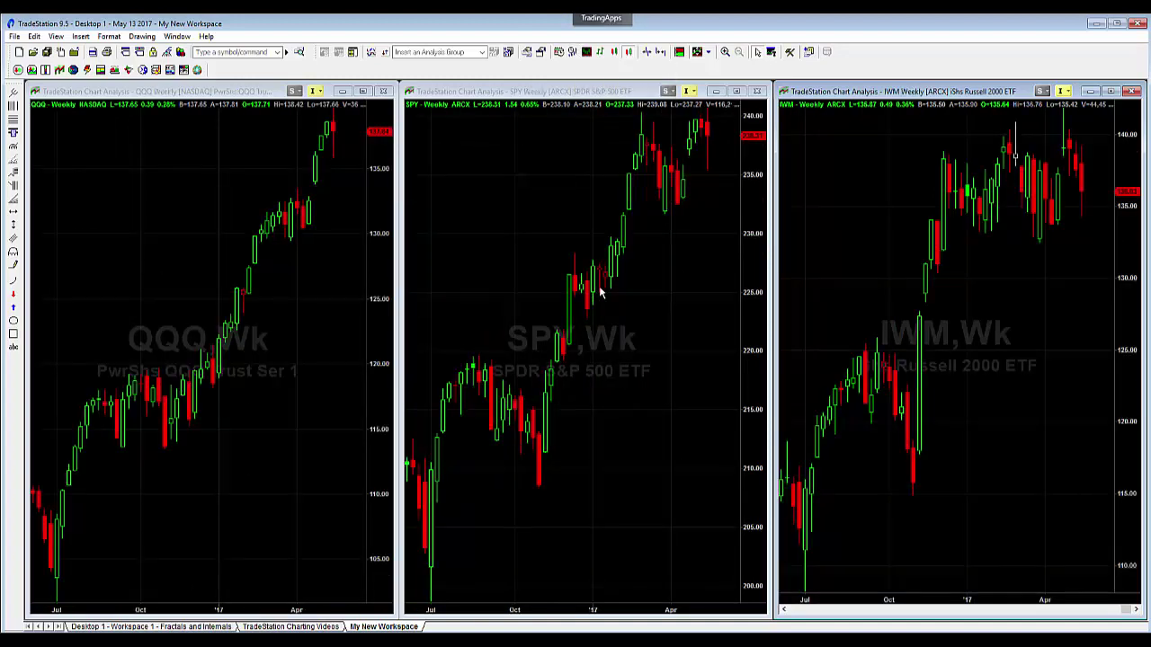